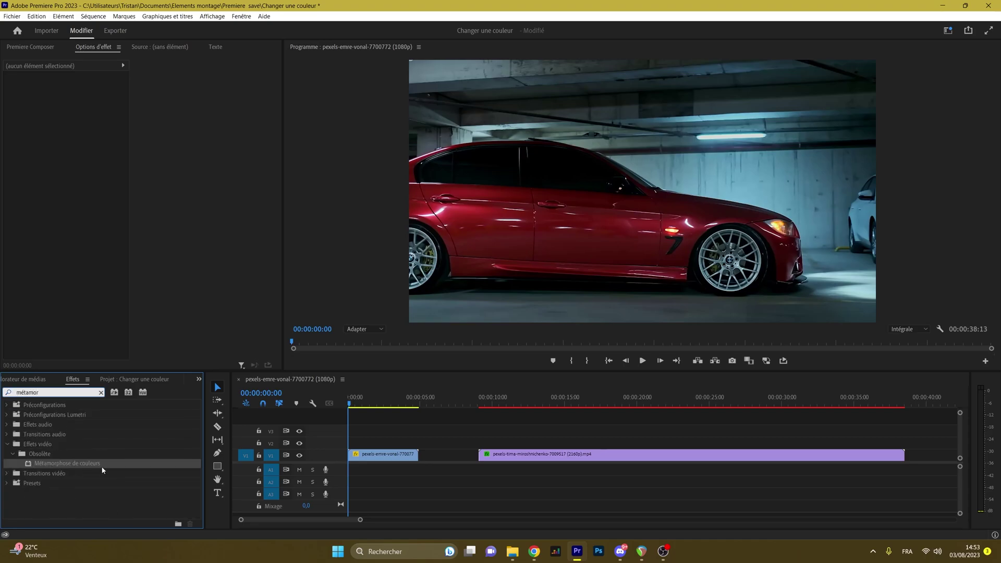
Apply the Métamorphose de couleurs effect to the car clip at the start of the timeline and show its settings.
drag(38, 463, 374, 458)
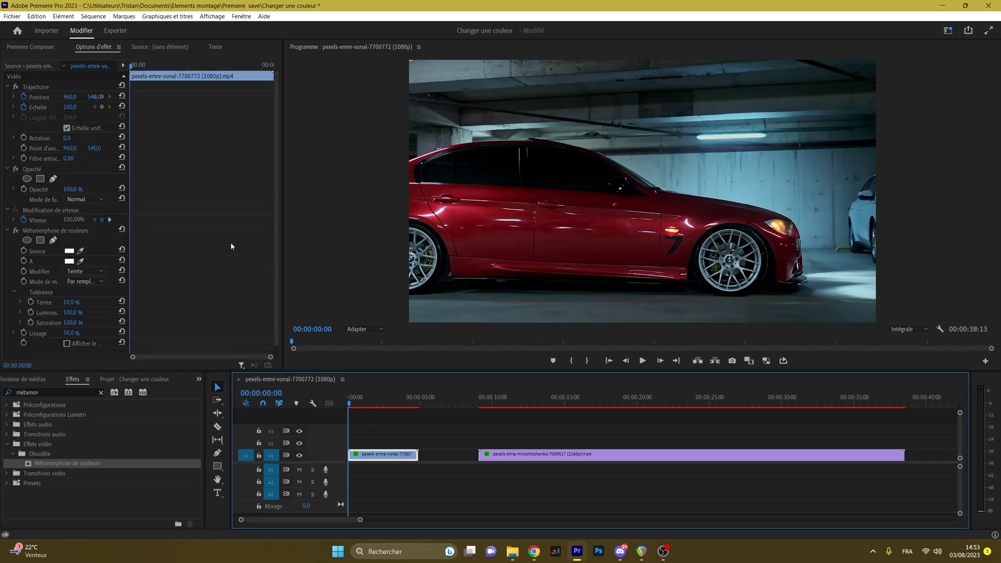
click(374, 435)
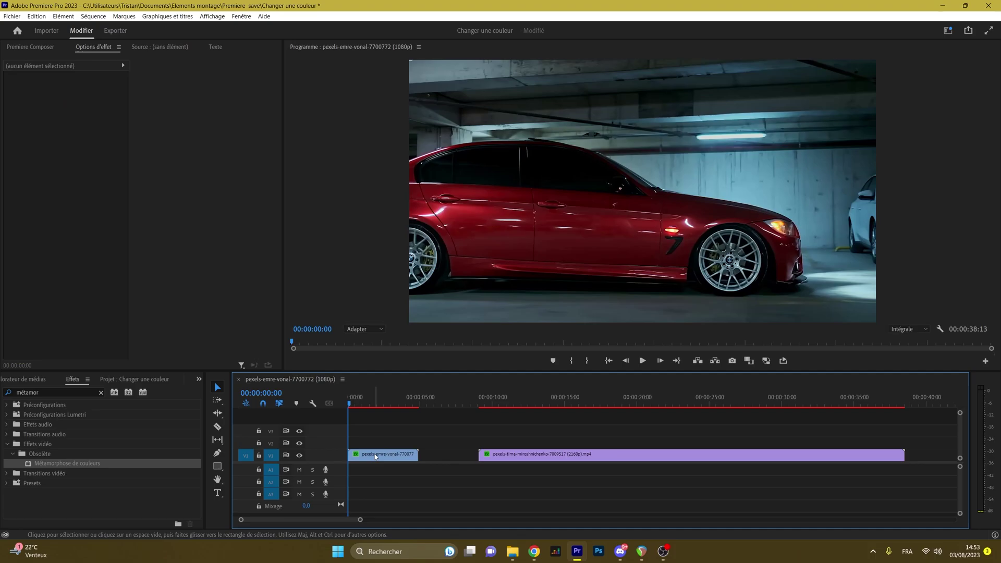
click(374, 456)
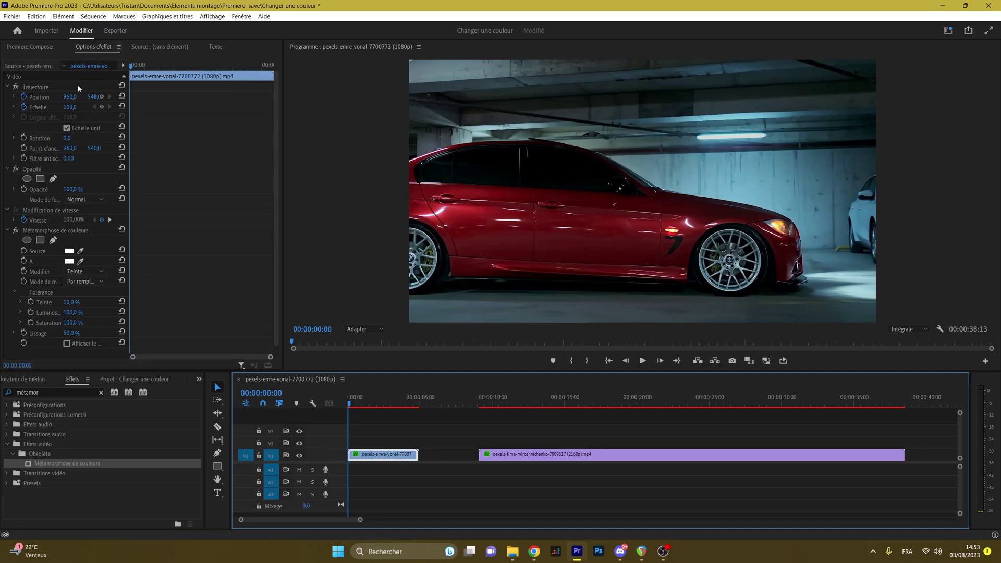
Sample the car's red paint as the effect's Source colour and set the target colour A to green 00DA07.
scroll(78, 198, down, 1)
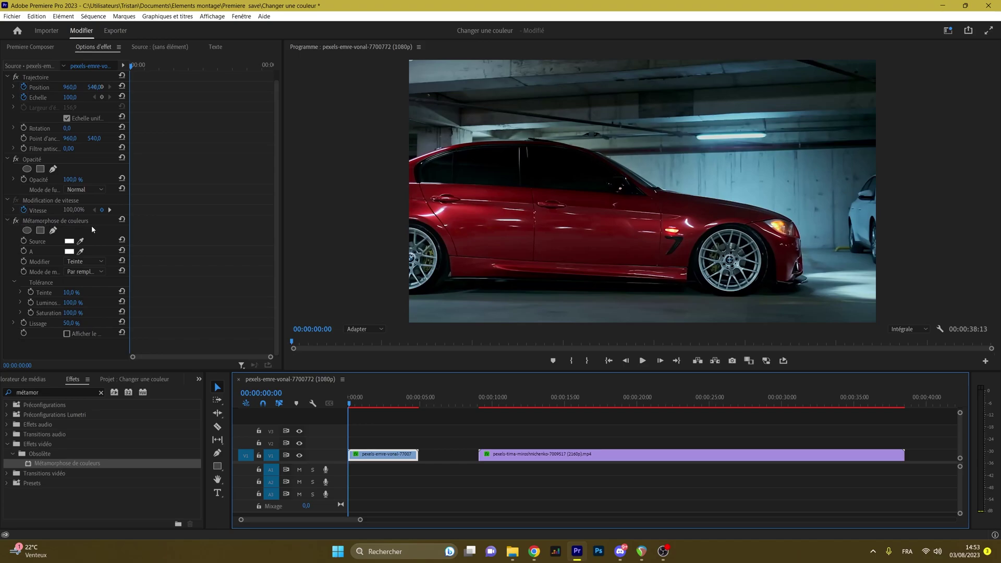
drag(81, 241, 594, 218)
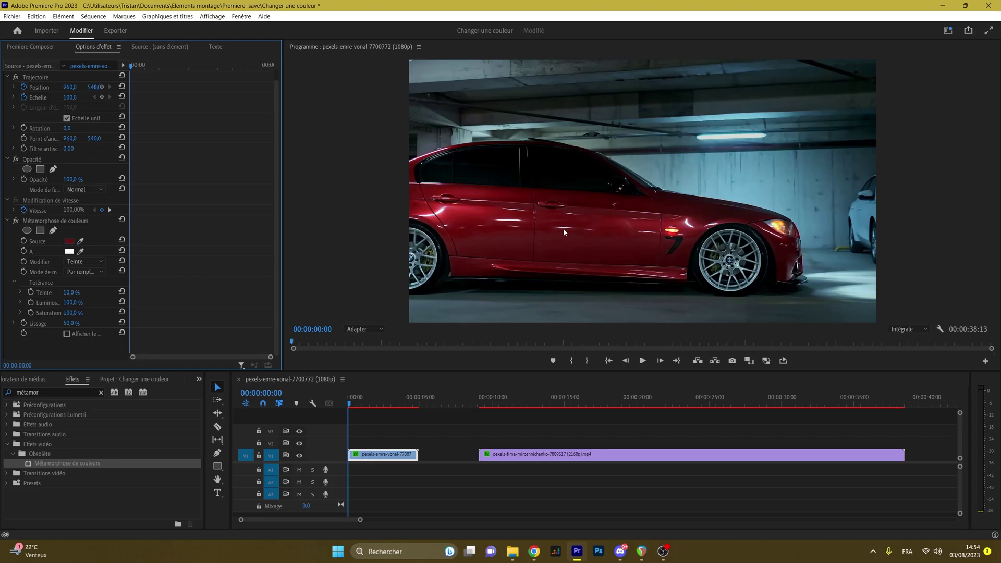
click(69, 252)
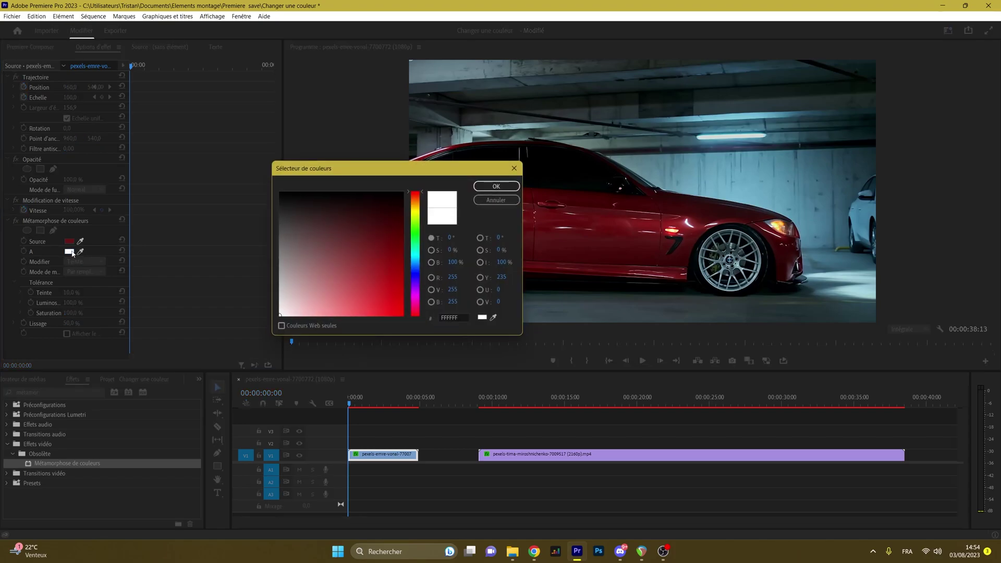
click(416, 234)
click(402, 297)
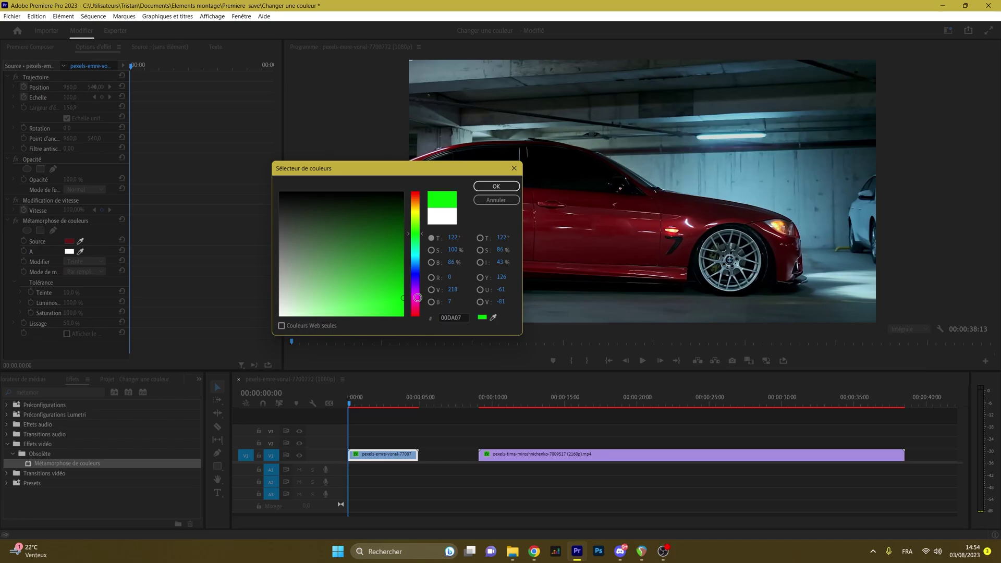
click(499, 187)
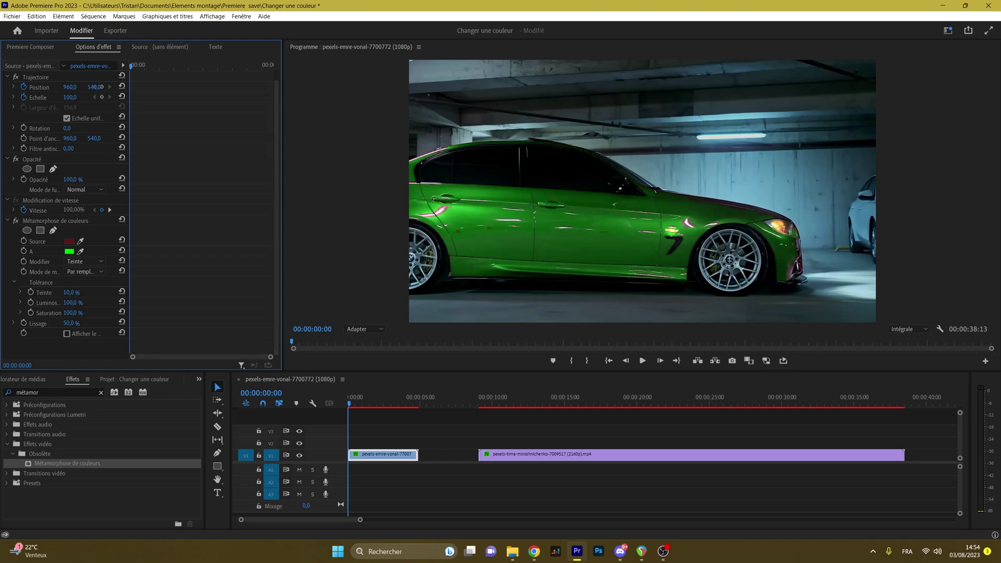
Set the effect's Teinte and Luminosité tolerances to 100 %.
click(21, 293)
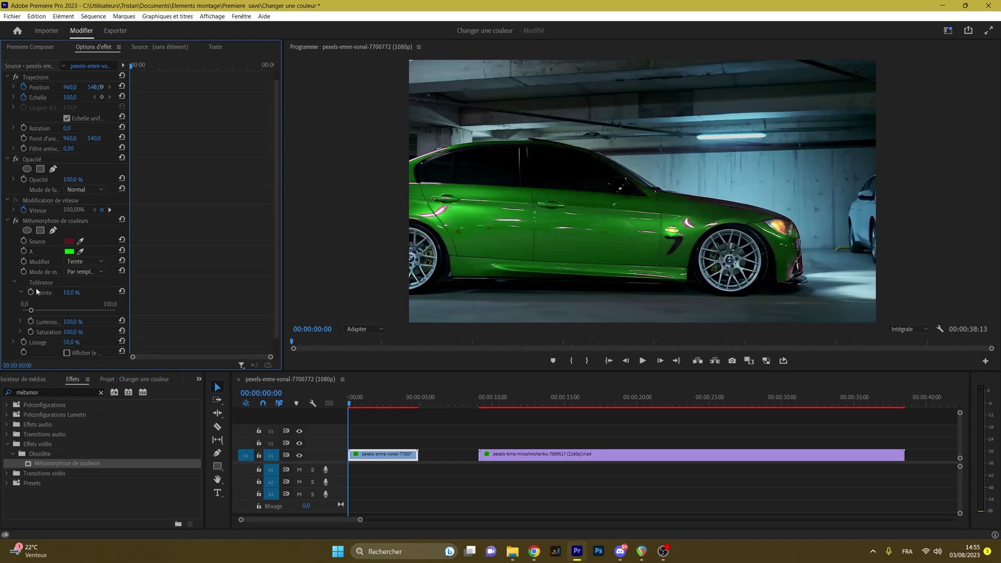
drag(31, 310, 118, 312)
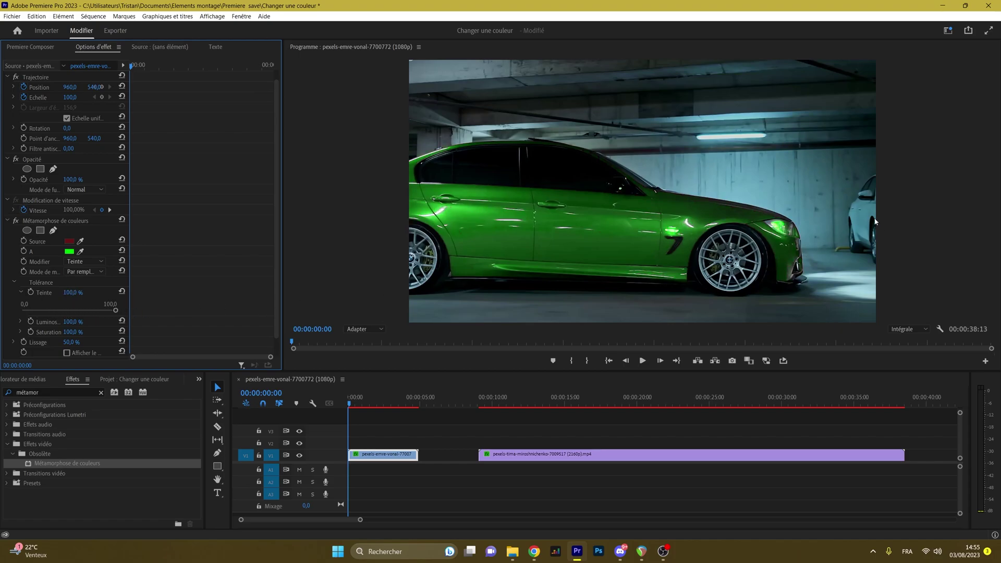
scroll(19, 306, down, 2)
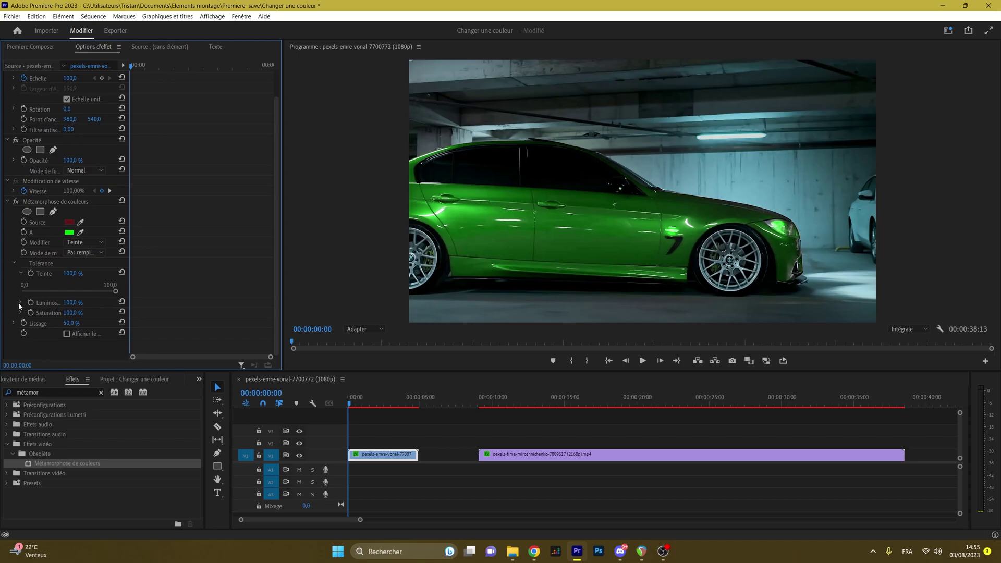
click(19, 302)
scroll(19, 305, down, 1)
drag(115, 311, 138, 319)
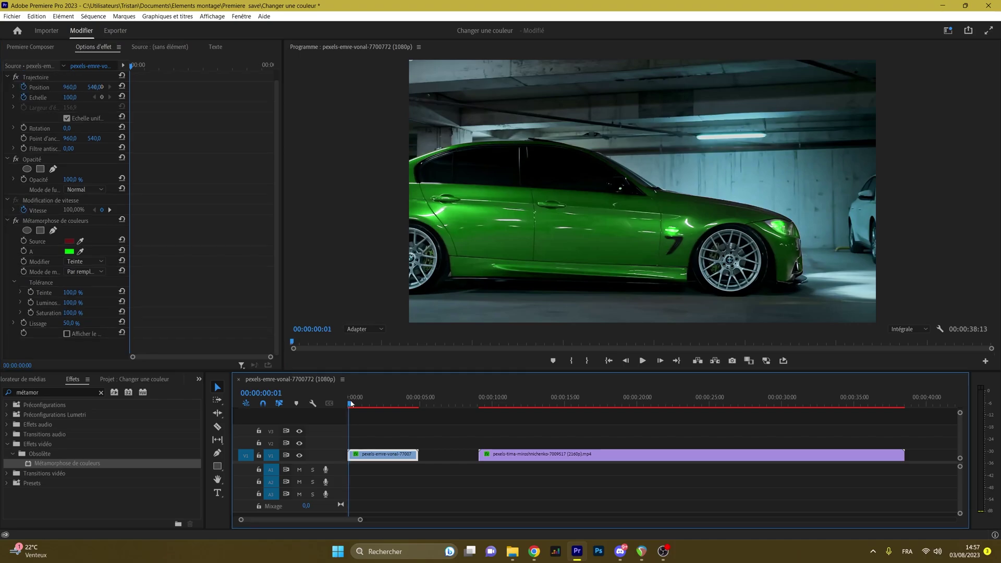
At 00:00:00:00, enable keyframing for colour A and set it to white FFFFFF.
mouse_move(349, 404)
mouse_down()
mouse_move(417, 405)
mouse_move(329, 403)
mouse_up()
click(22, 254)
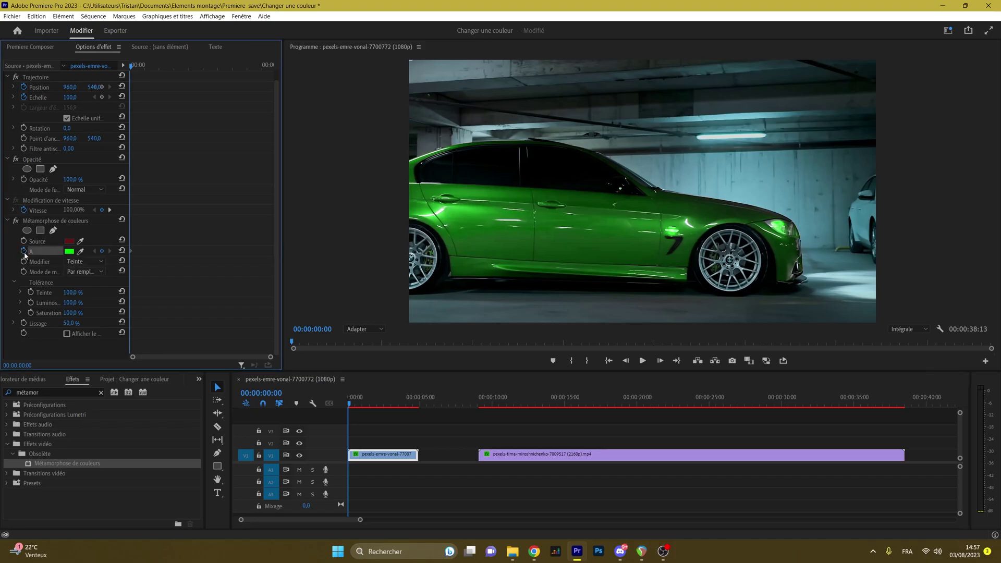
click(69, 251)
drag(323, 261, 243, 337)
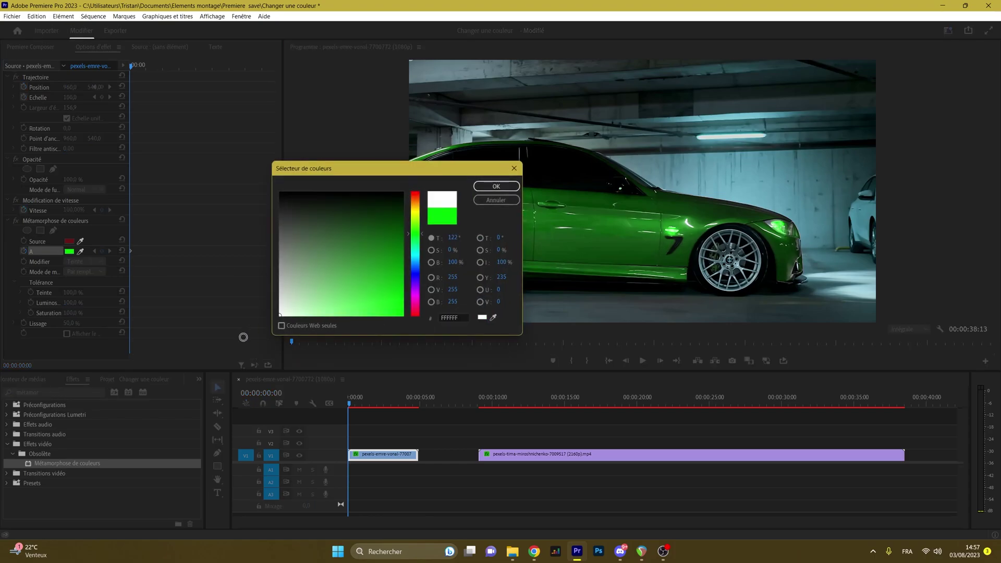
click(486, 187)
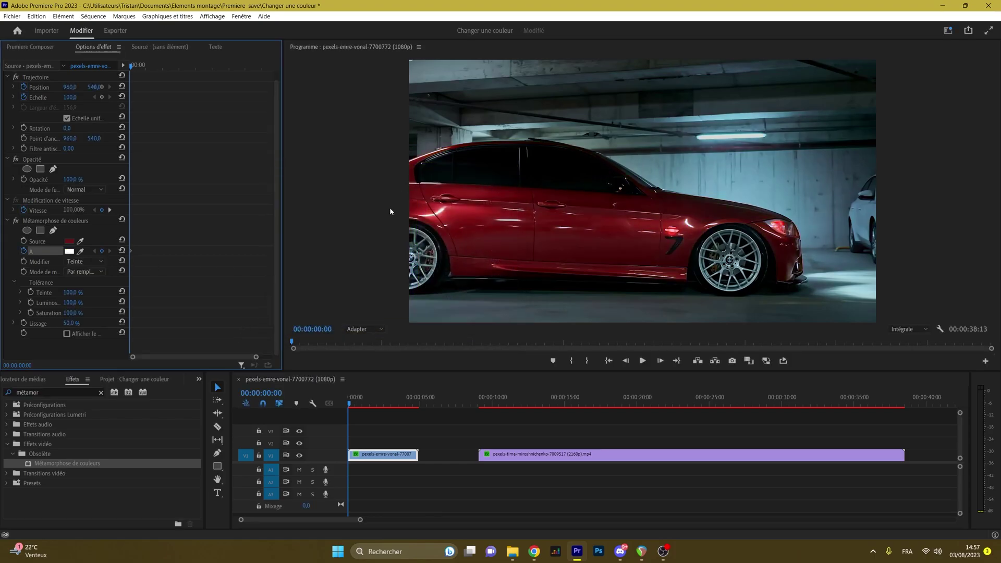
Add a keyframe holding colour A white at 00:00:00:21.
drag(131, 65, 160, 65)
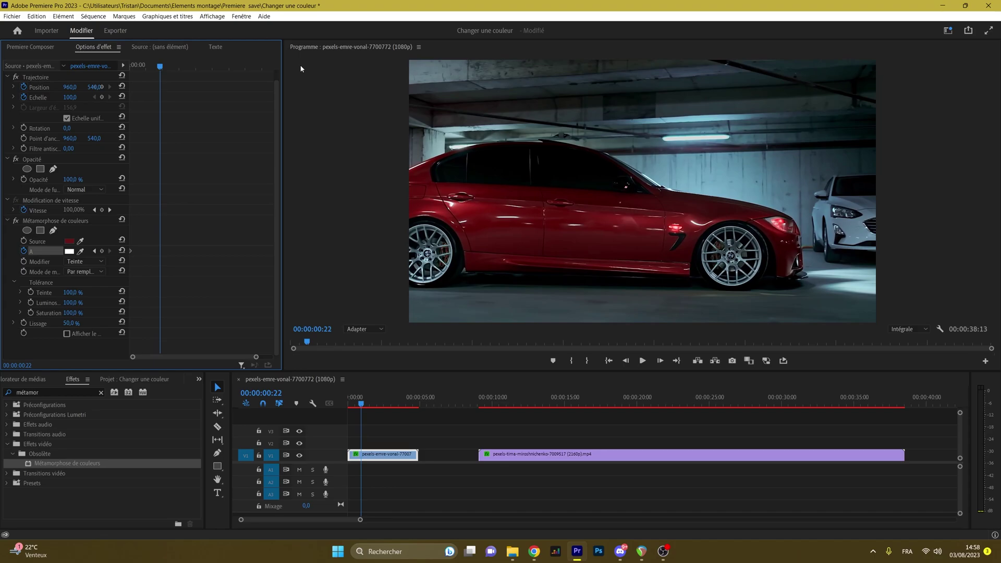
key(Left)
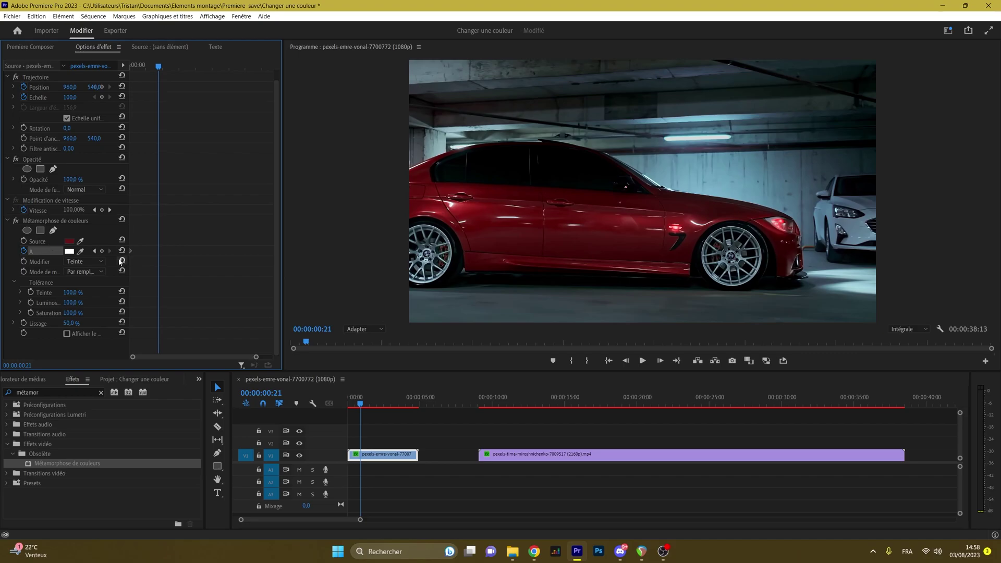
click(102, 251)
mouse_move(158, 67)
mouse_down()
mouse_move(128, 68)
mouse_move(157, 67)
mouse_up()
click(109, 252)
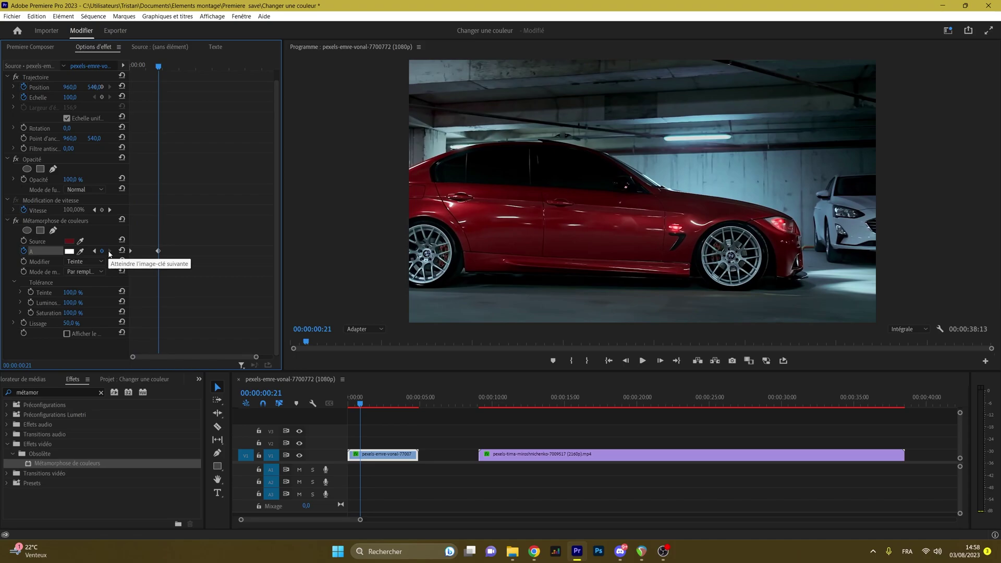
Add a keyframe at 00:00:00:22 and set colour A to a bright green with hue 106°.
click(110, 253)
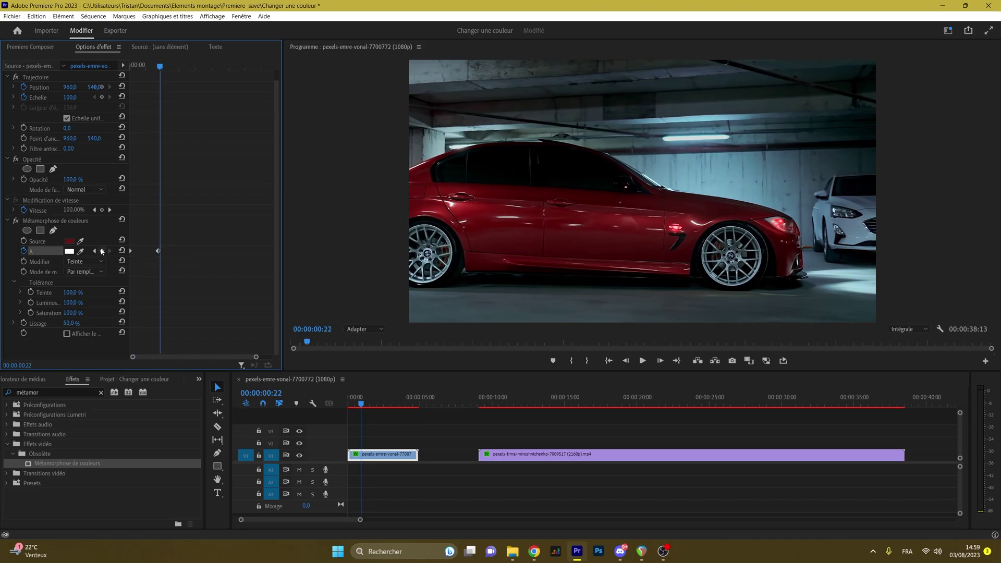
click(102, 251)
click(70, 253)
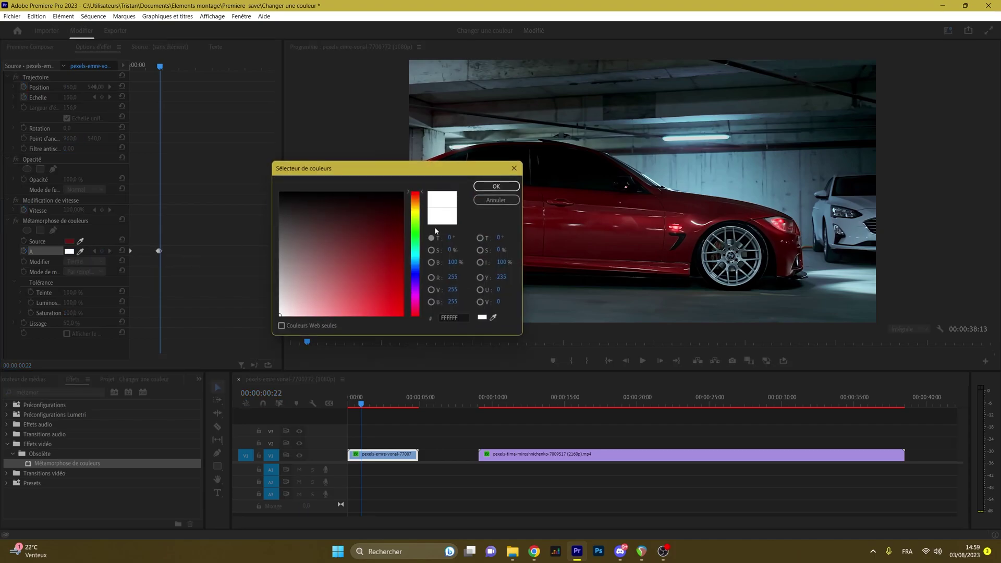
click(418, 229)
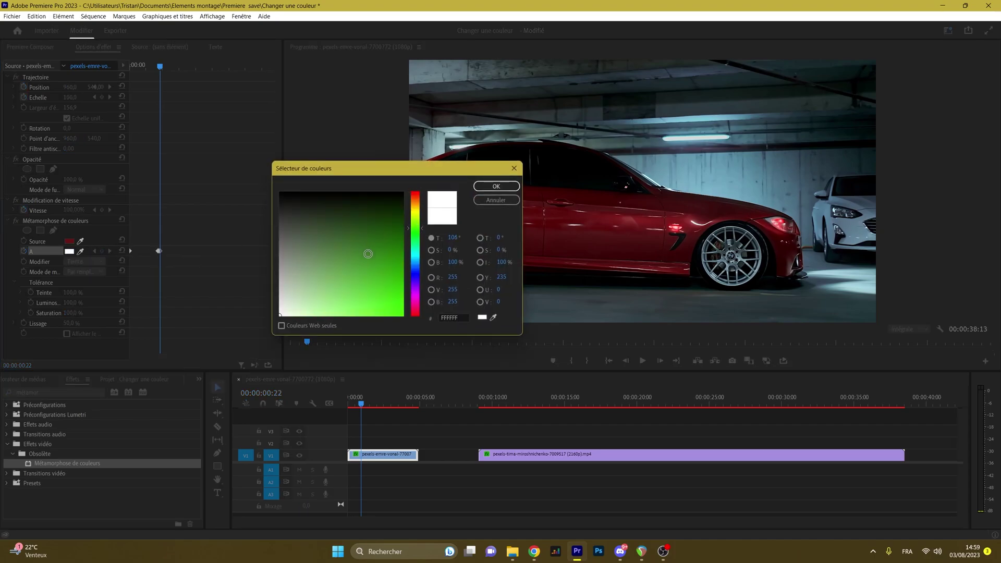
click(403, 301)
click(497, 186)
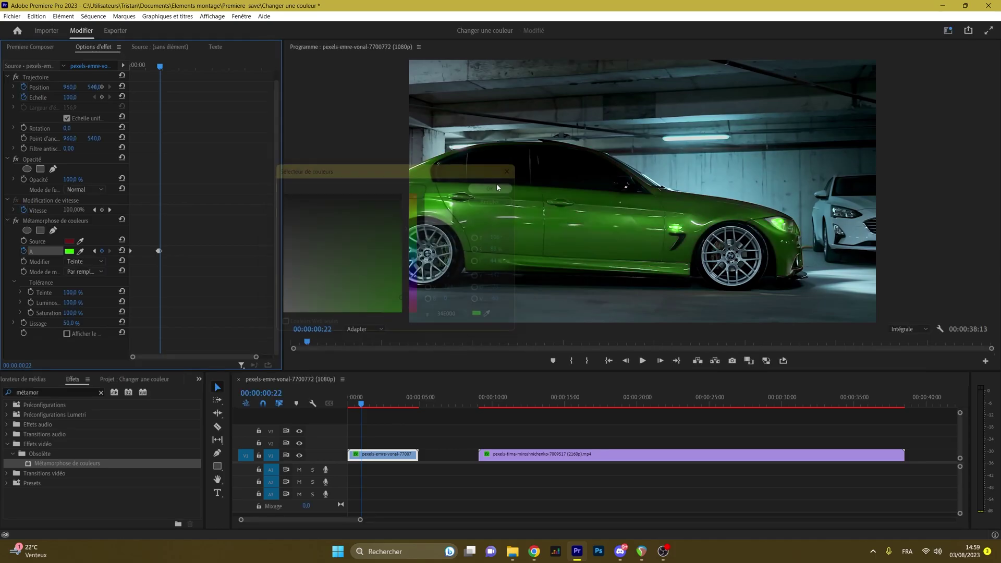
Preview the red-to-green change, and add a keyframe holding the green of colour A at 00:00:01:13.
key(Home)
key(space)
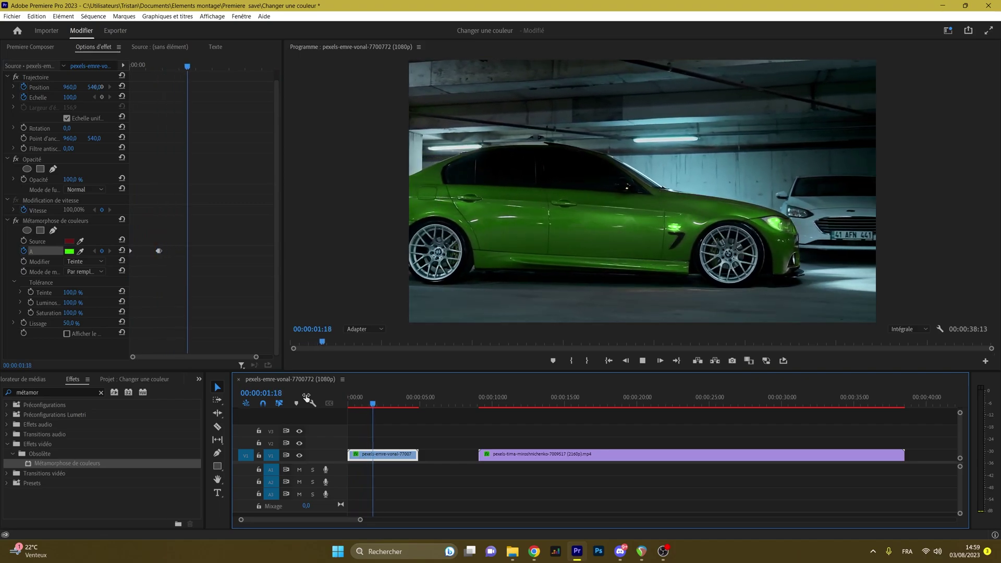
click(83, 256)
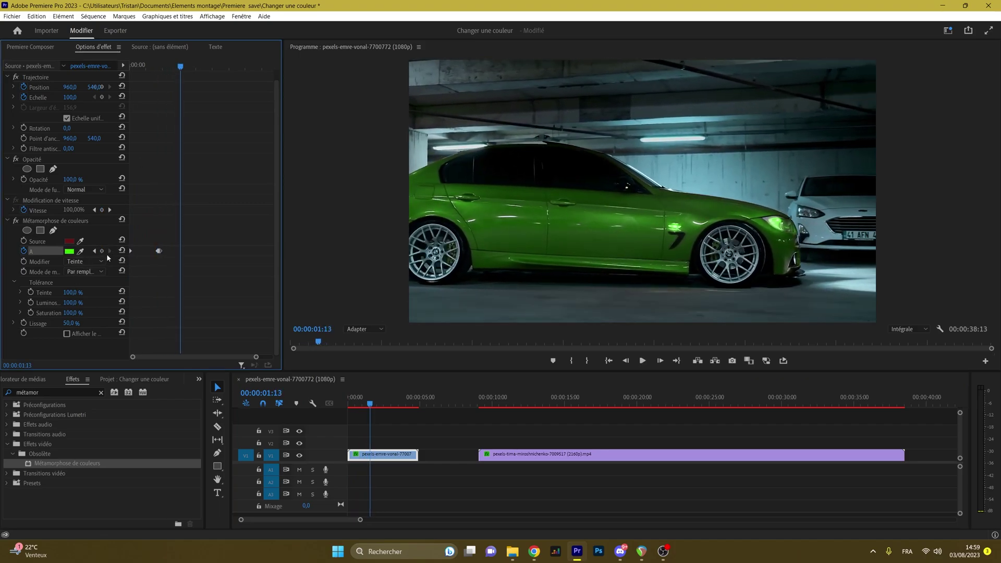
click(102, 250)
One frame further, at 00:00:01:14, set colour A to purple C000CA.
key(Right)
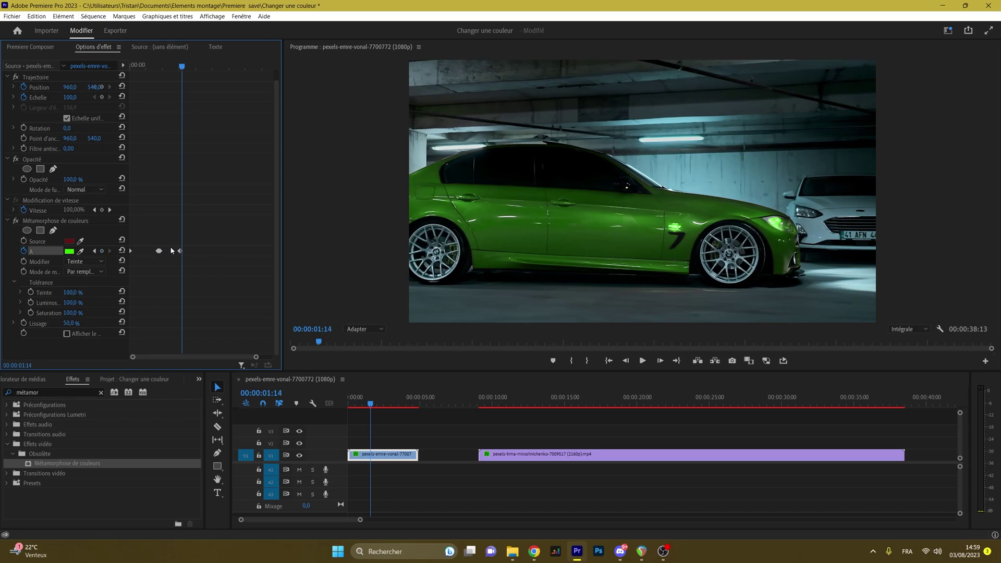
click(70, 251)
drag(421, 237, 410, 294)
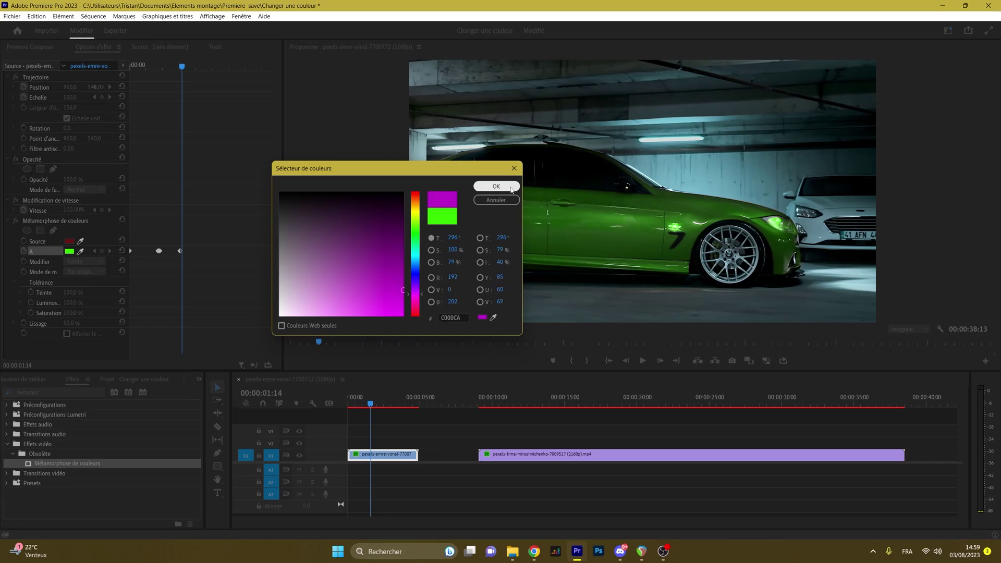
click(502, 188)
Add a keyframe at 00:00:02:12 and set colour A to dark blue 041D74.
click(152, 64)
key(space)
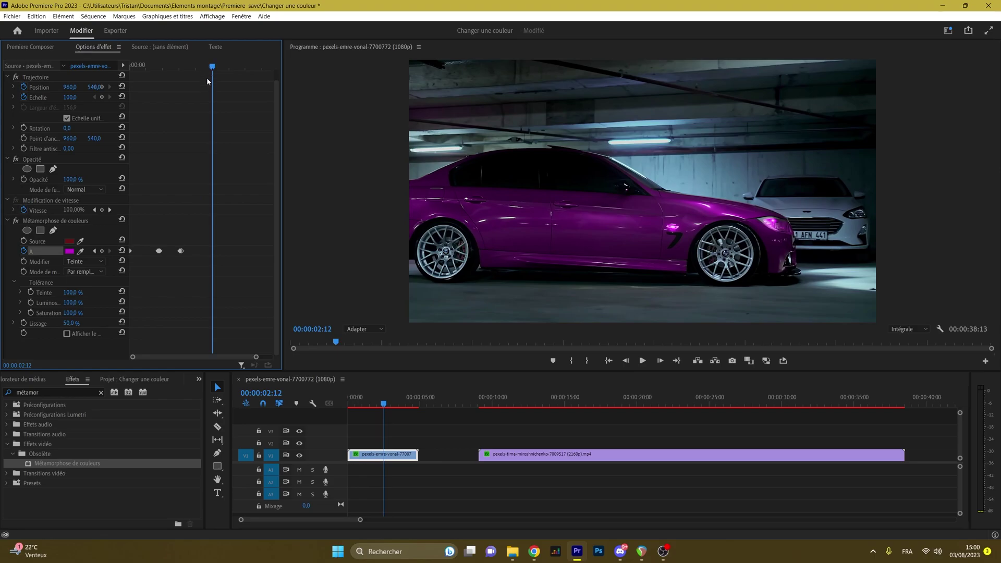
click(103, 252)
click(69, 251)
drag(420, 294, 395, 268)
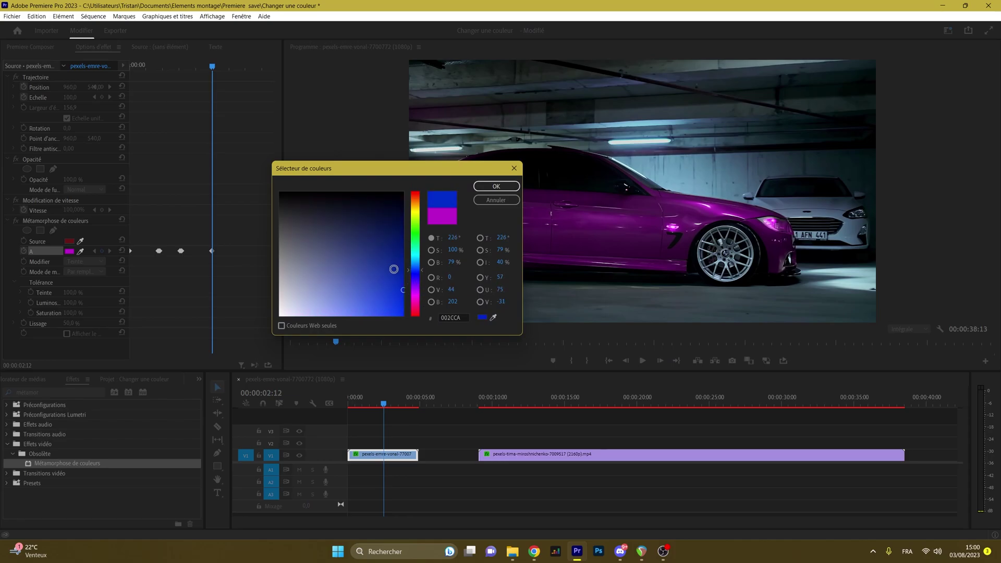
click(396, 249)
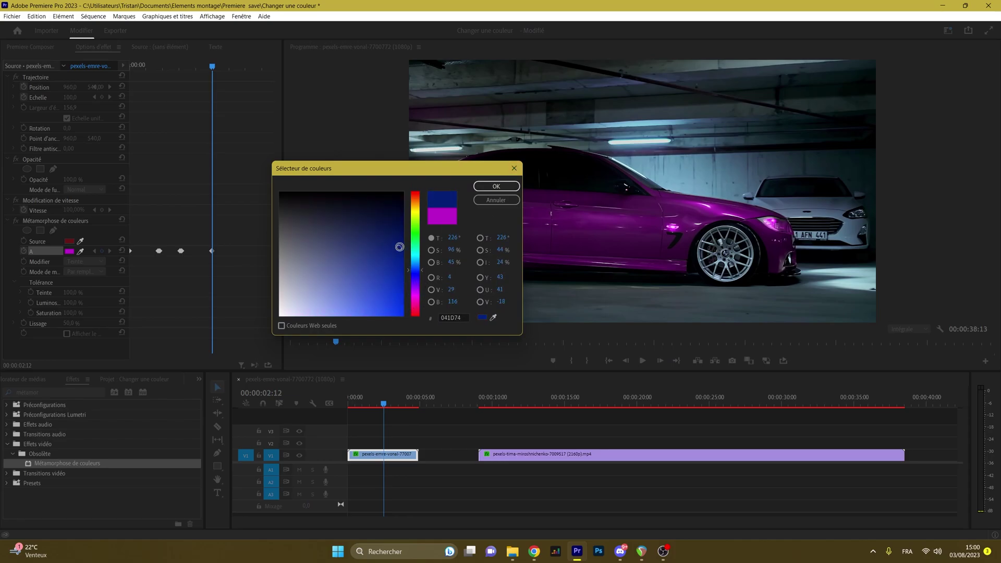
click(498, 186)
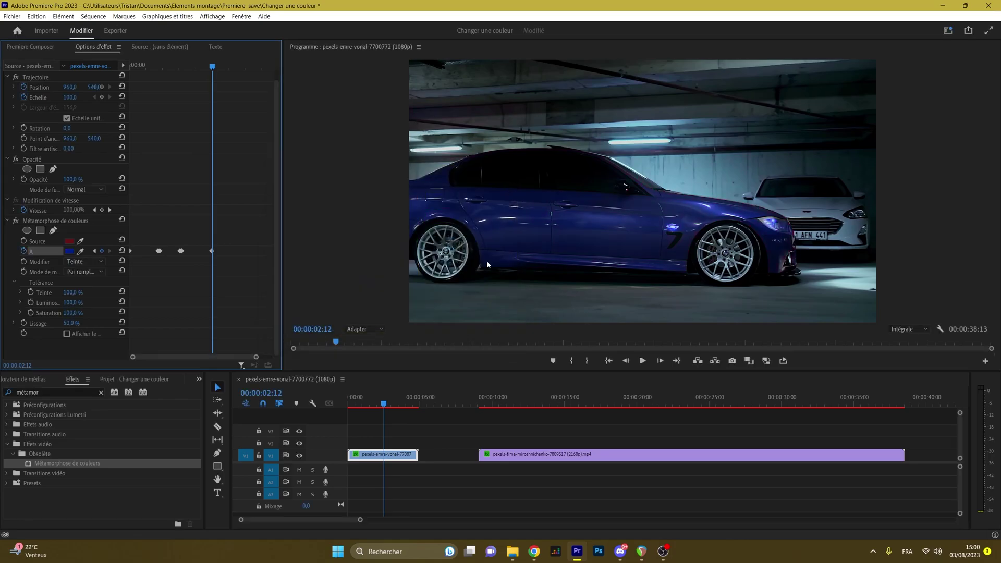
Play the clip from the beginning to check the colour changes, and examine the frame at 00:00:04:05.
mouse_move(200, 65)
mouse_down()
mouse_move(187, 66)
mouse_move(207, 64)
mouse_up()
click(353, 405)
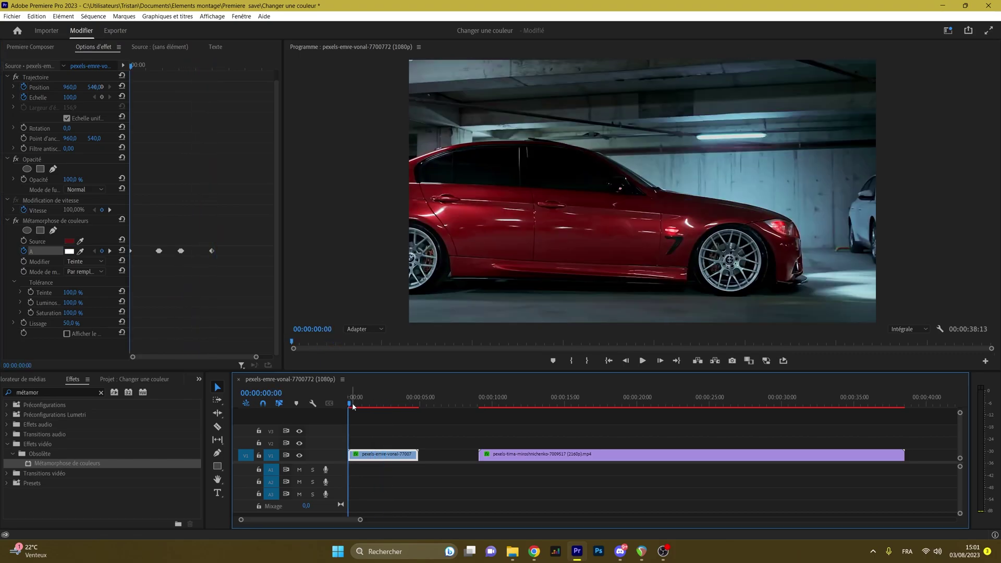
key(space)
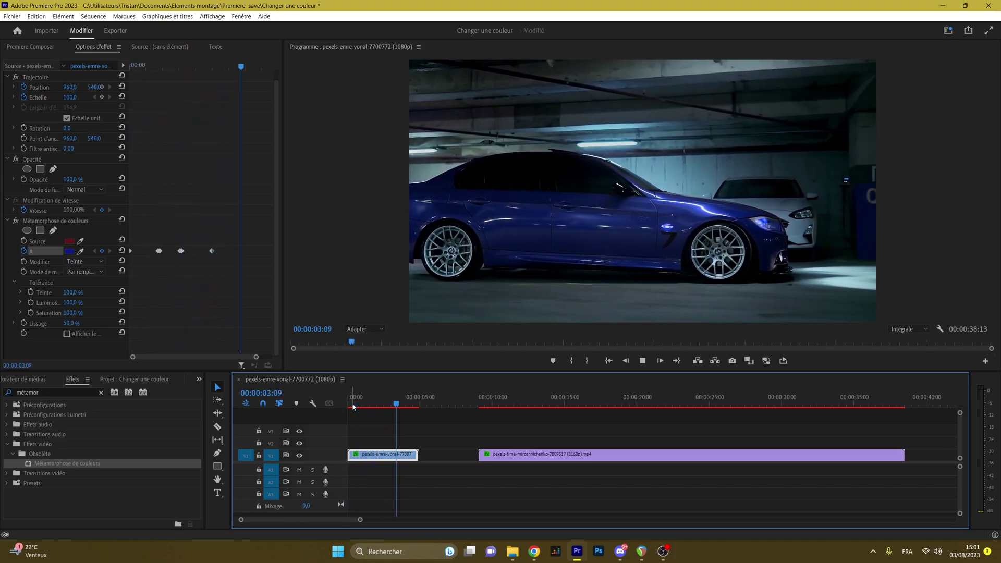
key(space)
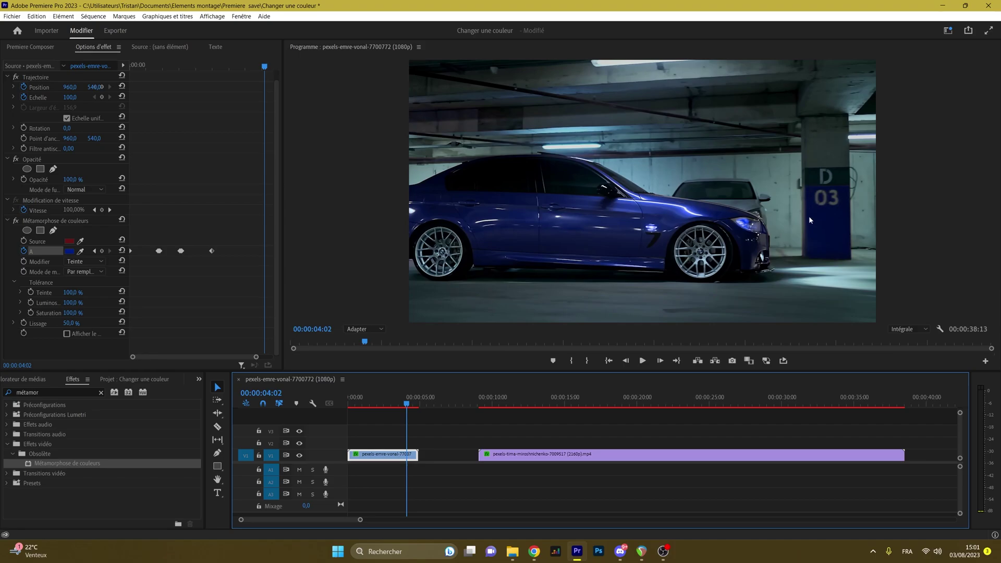
drag(409, 403, 412, 403)
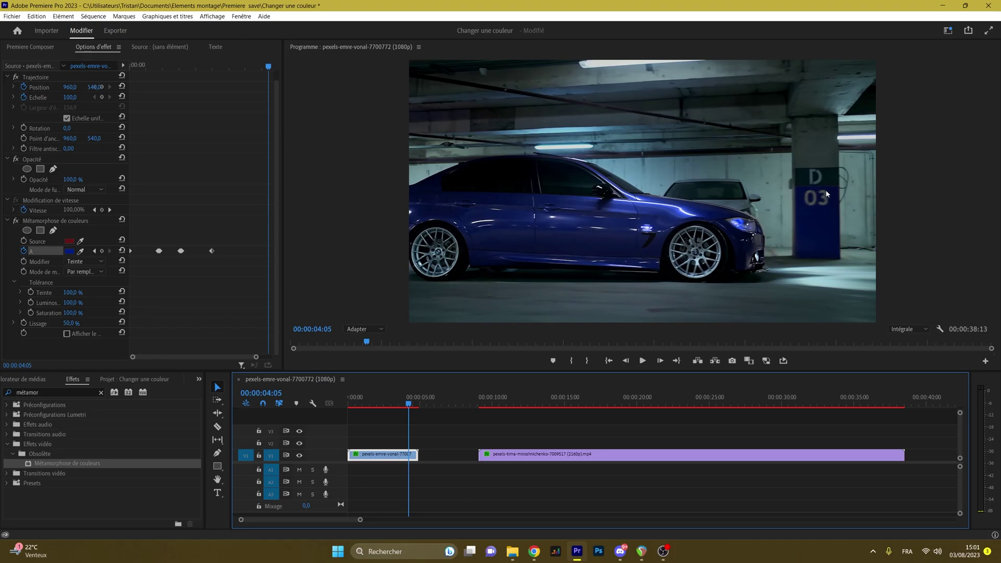
click(261, 274)
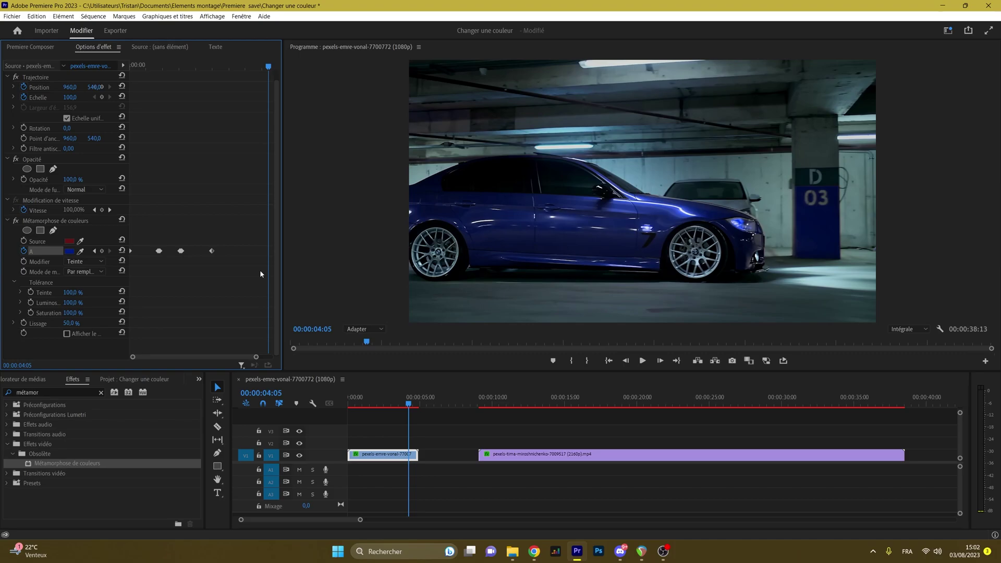
Try a Teinte tolerance of 27,6 % and examine the car's roof and bodywork enlarged to 200 %.
click(20, 293)
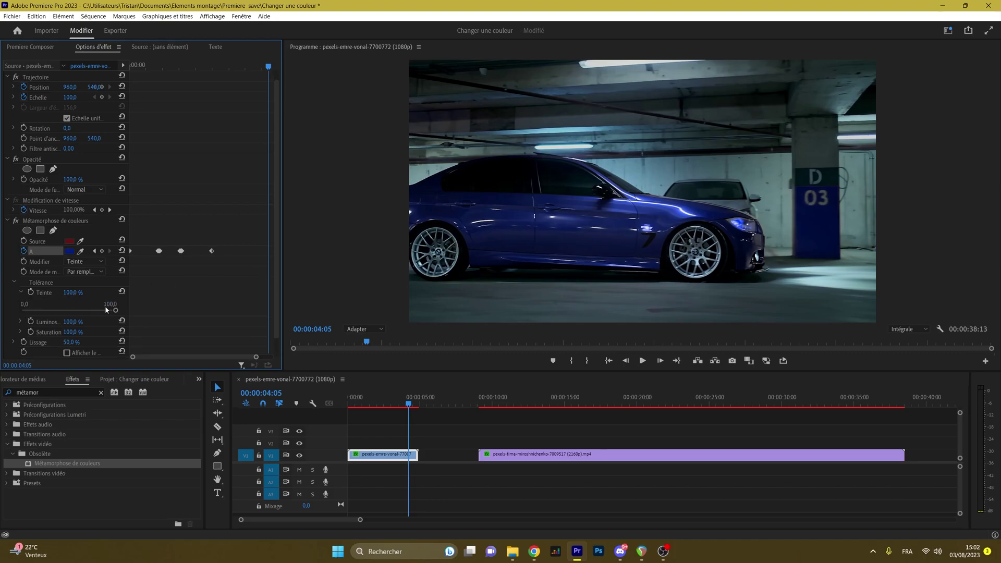
drag(115, 310, 52, 312)
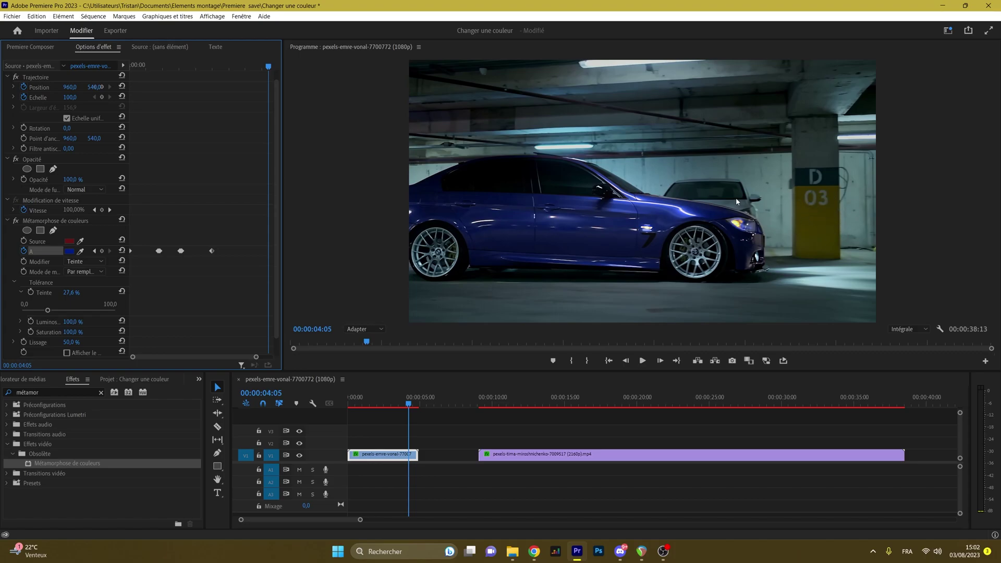
click(373, 329)
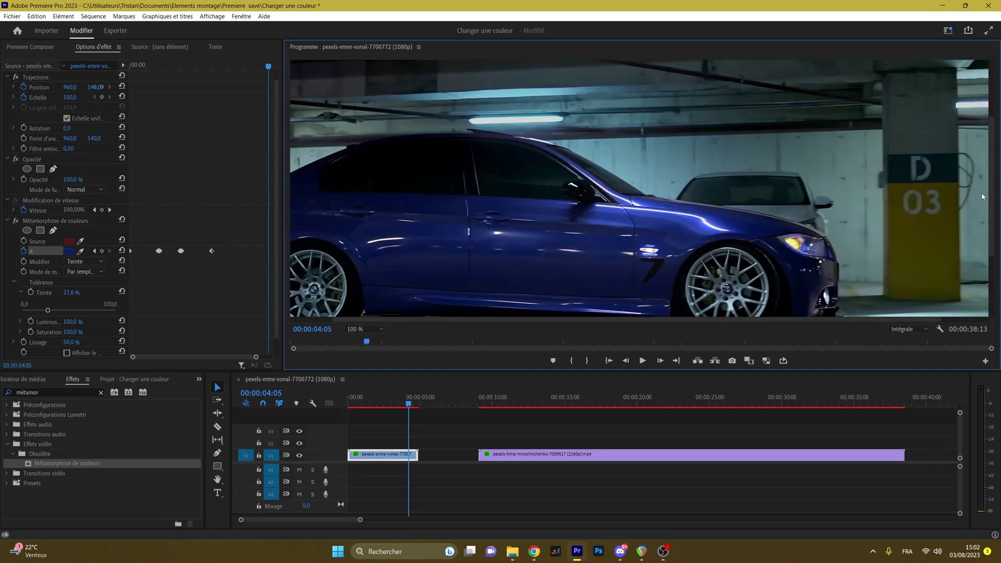
scroll(527, 227, up, 1)
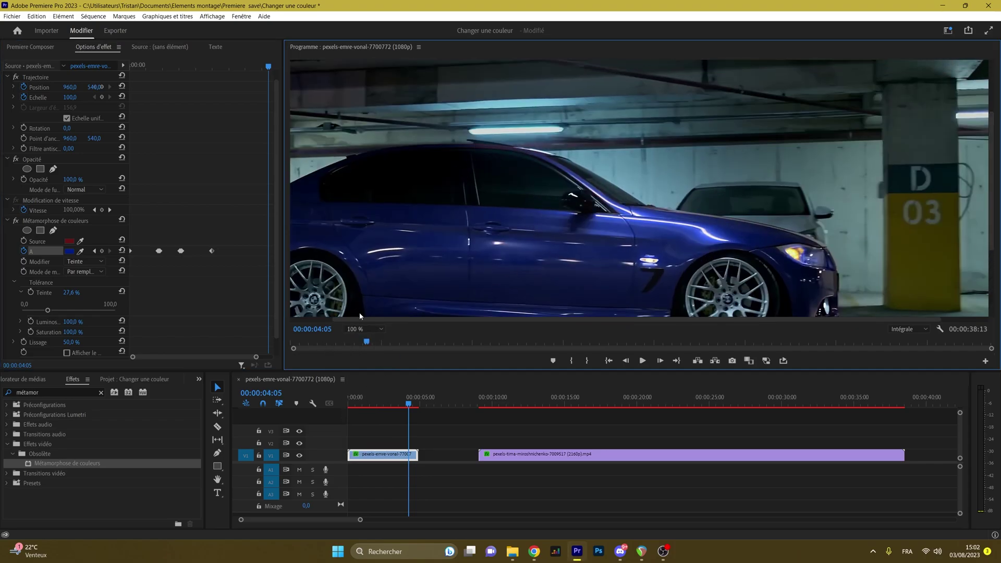
click(364, 329)
click(365, 416)
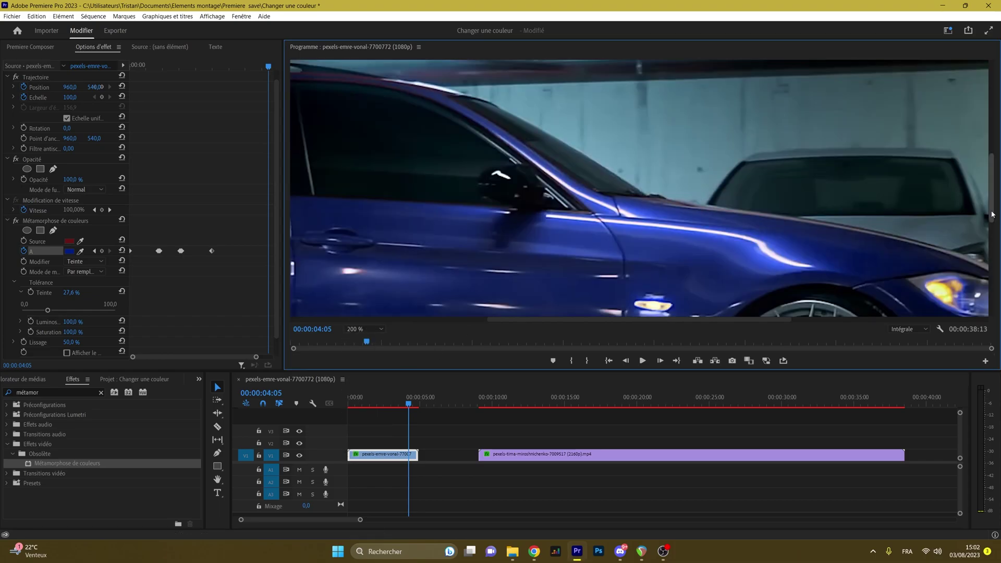
scroll(993, 215, up, 2)
drag(658, 319, 587, 318)
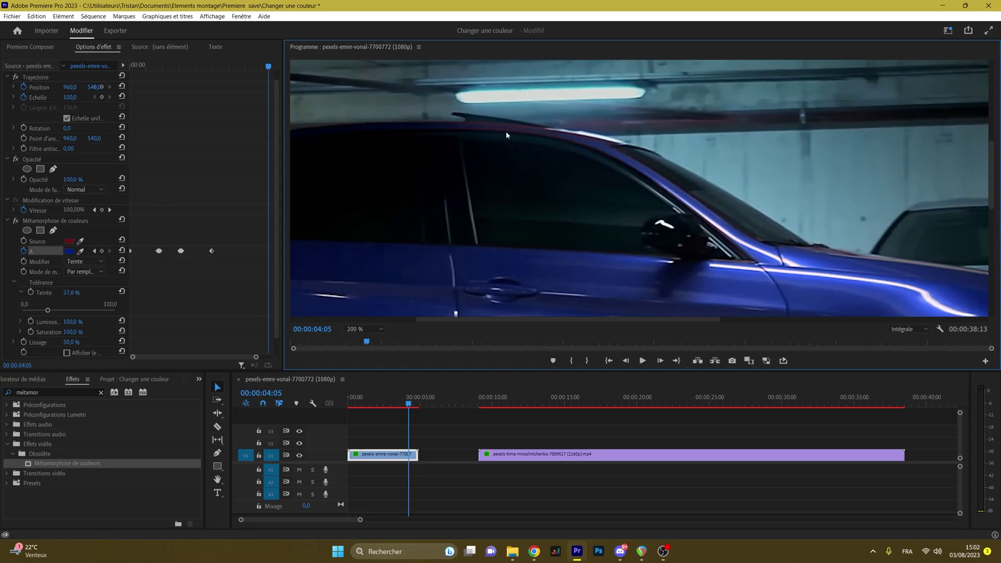
Return the Teinte tolerance to 100 % and fit the whole frame in the preview.
drag(48, 311, 117, 310)
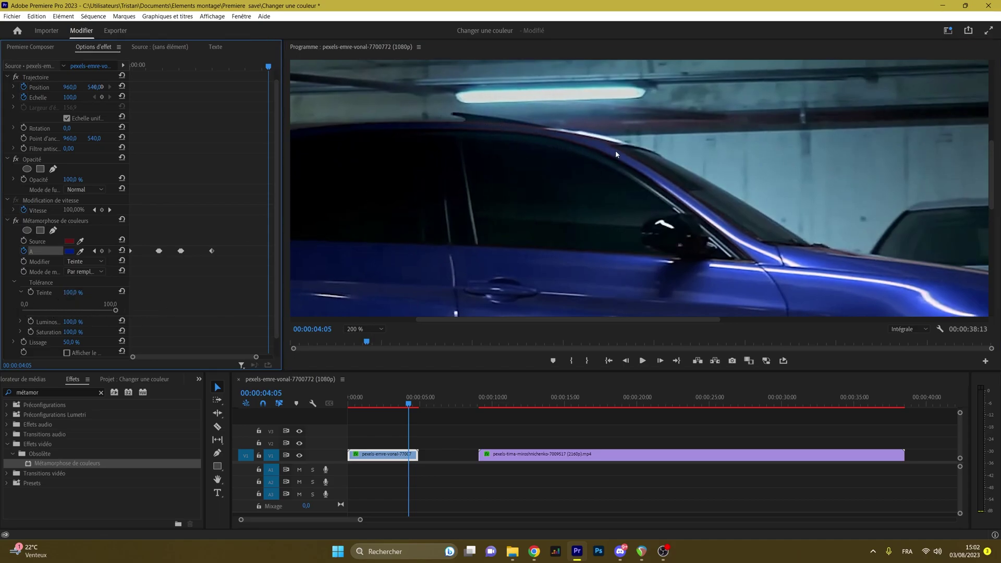
click(924, 212)
key(shift+/)
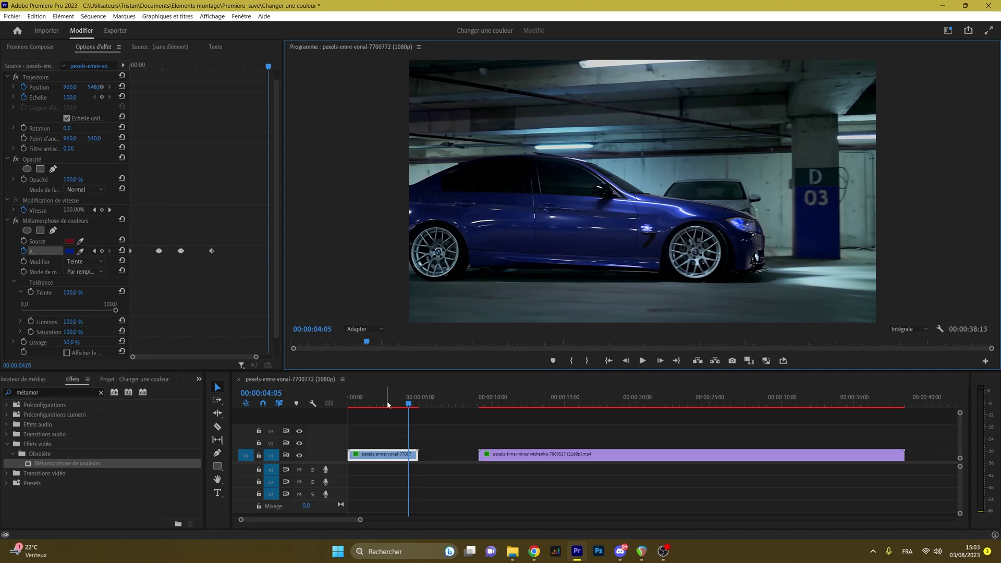
At 00:00:00:00, draw a closed freeform mask for Métamorphose de couleurs around the red car, extending beyond the frame behind its rear.
drag(387, 406, 309, 404)
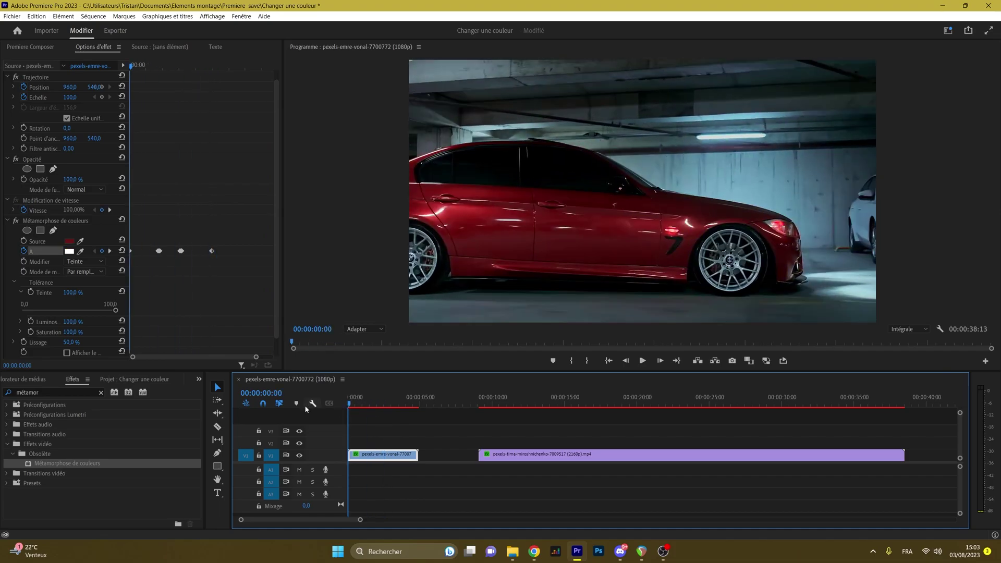
click(53, 231)
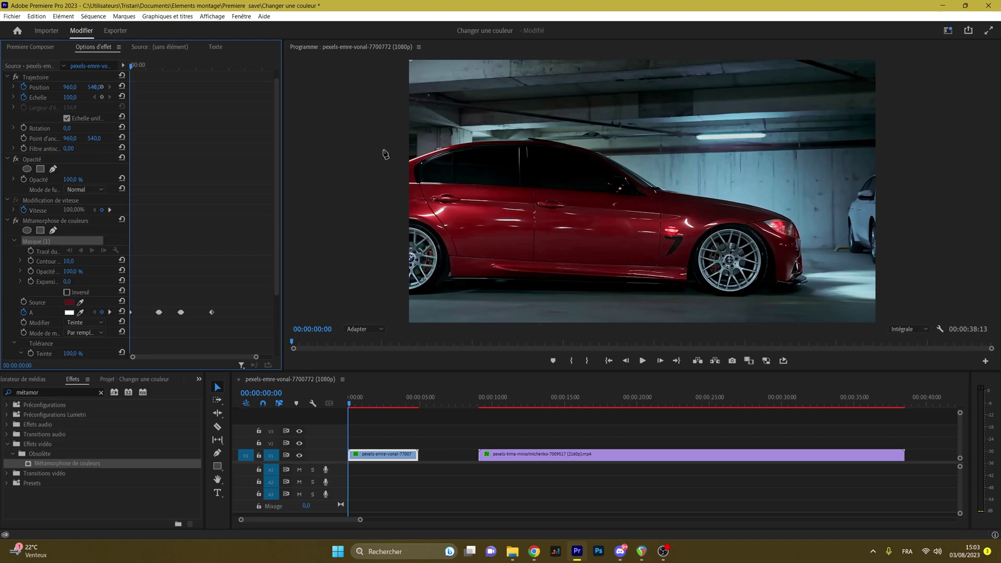
click(401, 168)
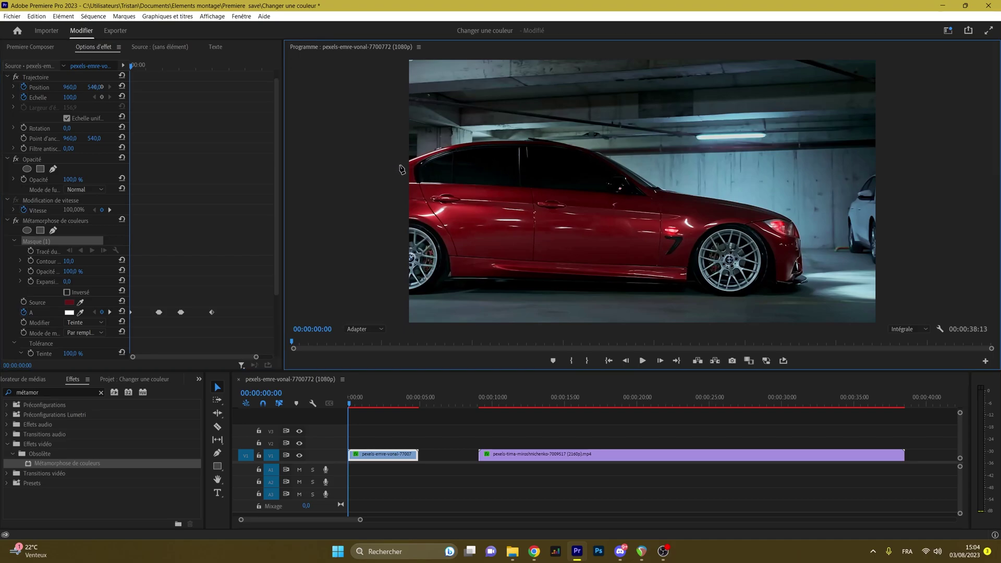
click(448, 144)
click(494, 140)
click(524, 140)
click(527, 136)
click(543, 138)
click(566, 142)
click(593, 150)
click(609, 157)
click(632, 168)
click(652, 180)
click(664, 188)
click(691, 194)
click(714, 198)
click(743, 201)
click(766, 207)
click(784, 215)
click(798, 221)
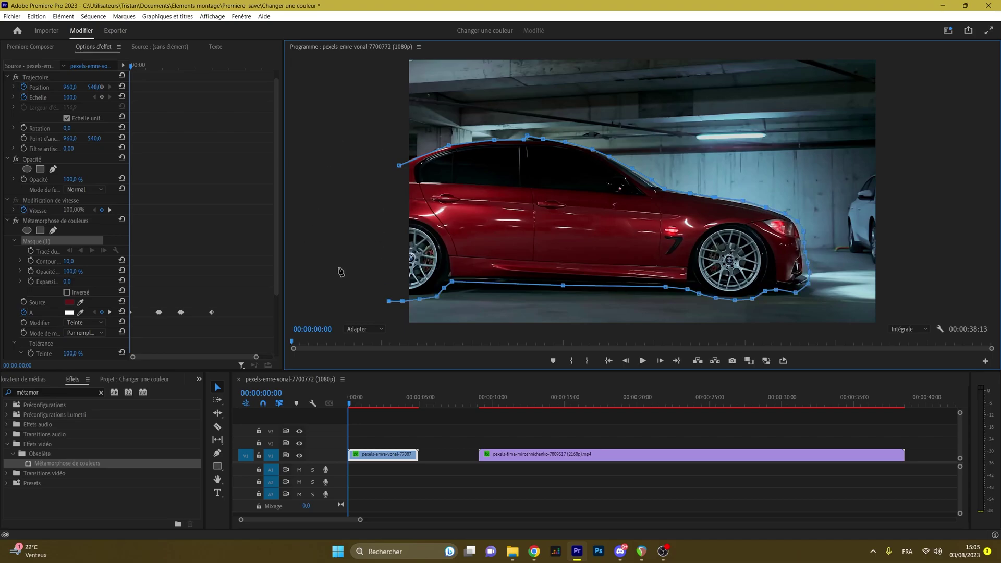
click(341, 301)
click(314, 272)
click(314, 193)
click(326, 170)
click(342, 151)
click(364, 154)
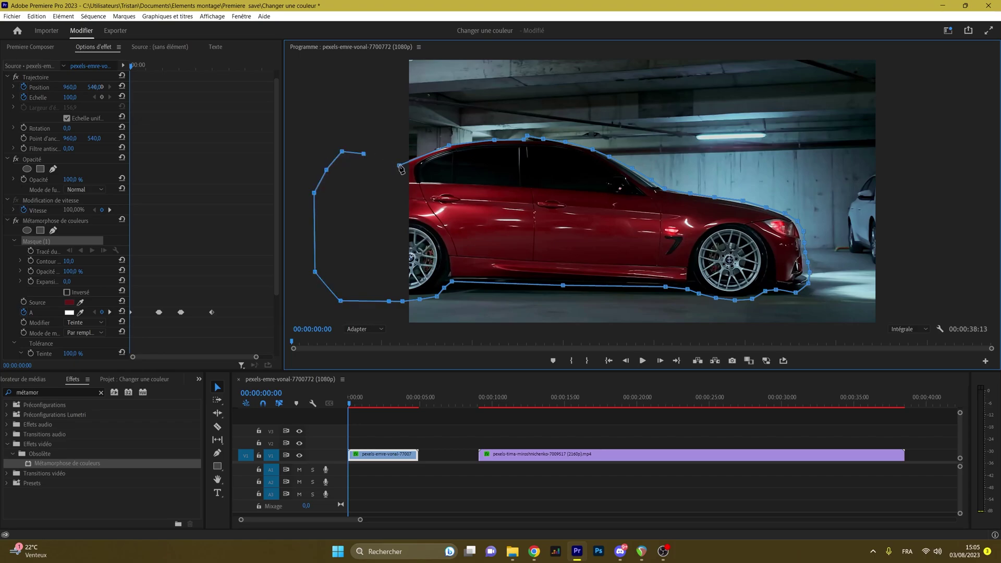
click(400, 167)
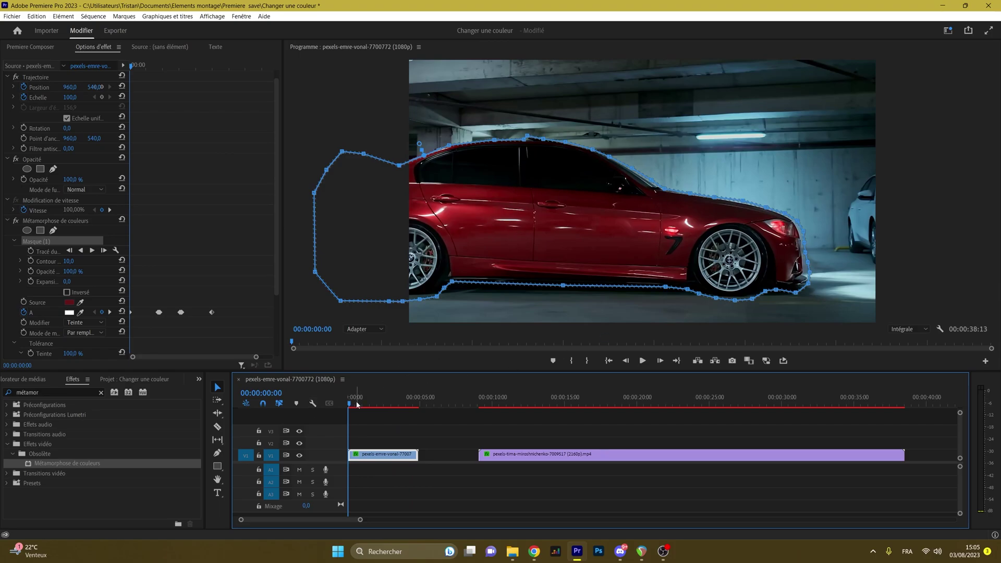
Check the untracked mask near 00:00:04:08, and track it forward from the start of the clip.
drag(357, 404, 410, 406)
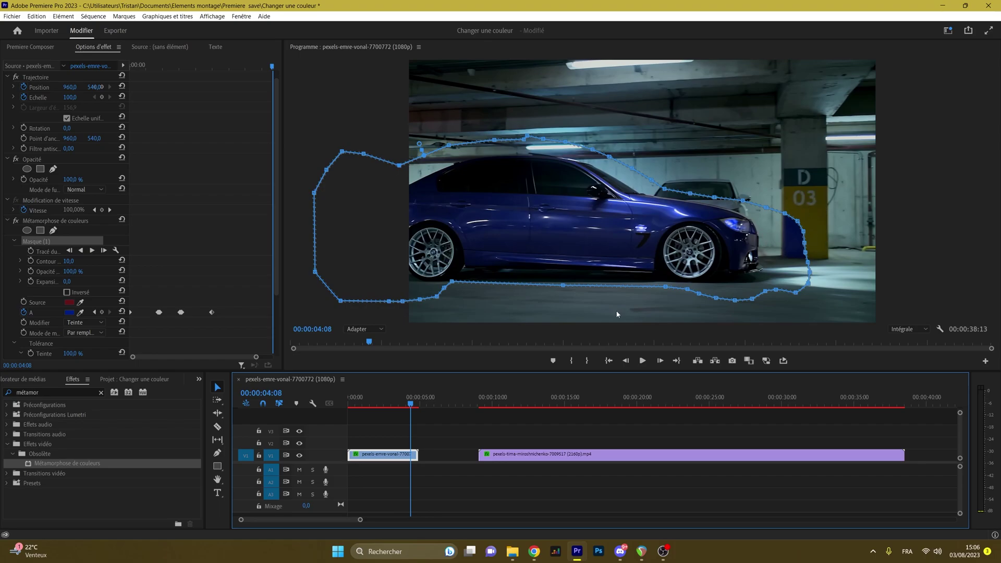
key(Home)
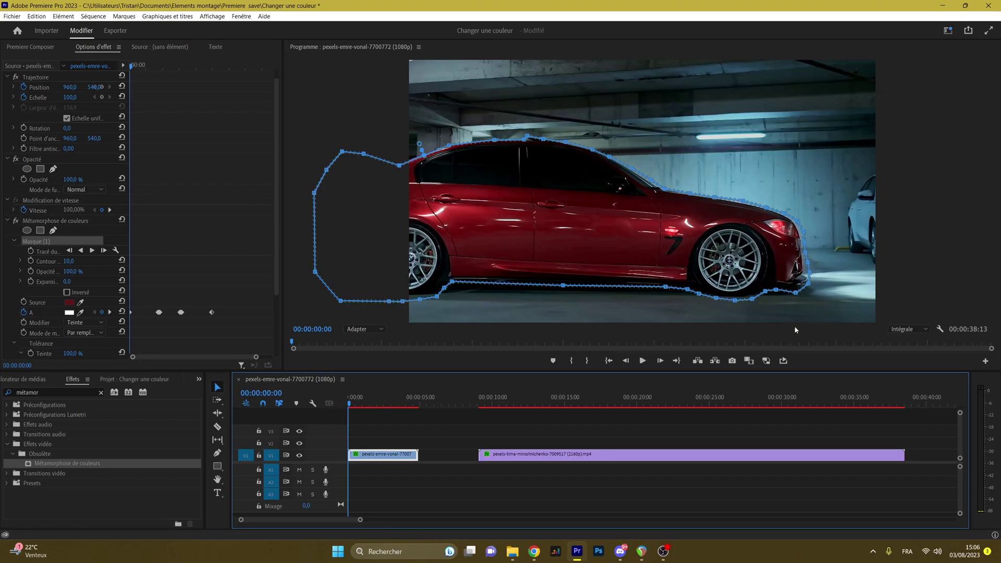
click(93, 251)
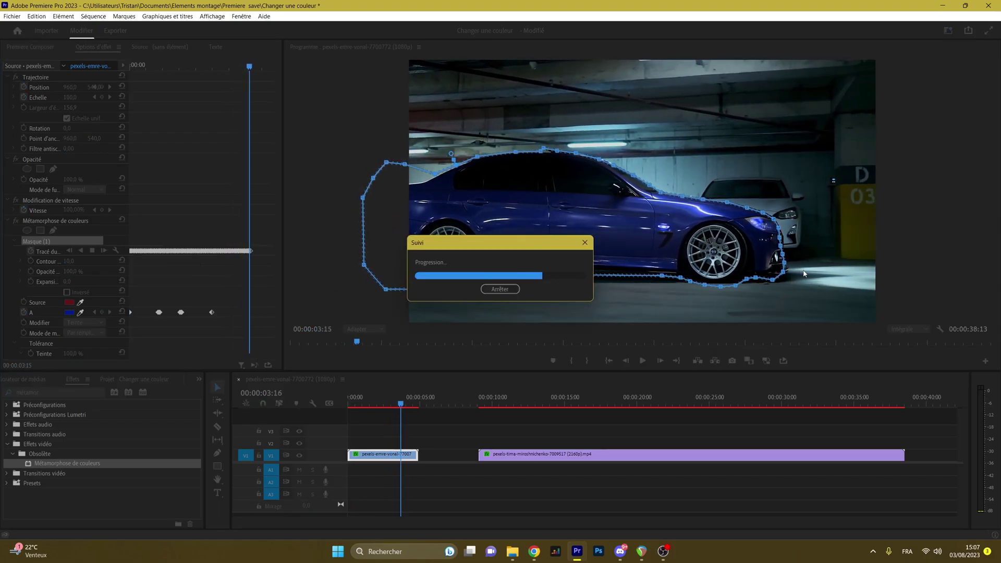
click(499, 289)
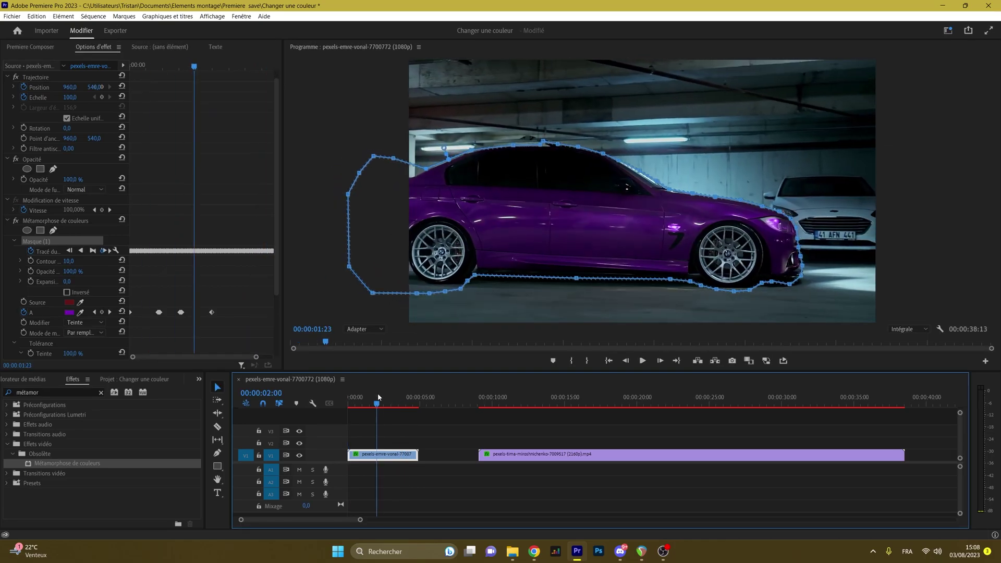
Examine how the tracked mask fits the car at 00:00:04:04 with the preview enlarged to 100 %.
click(408, 397)
click(396, 455)
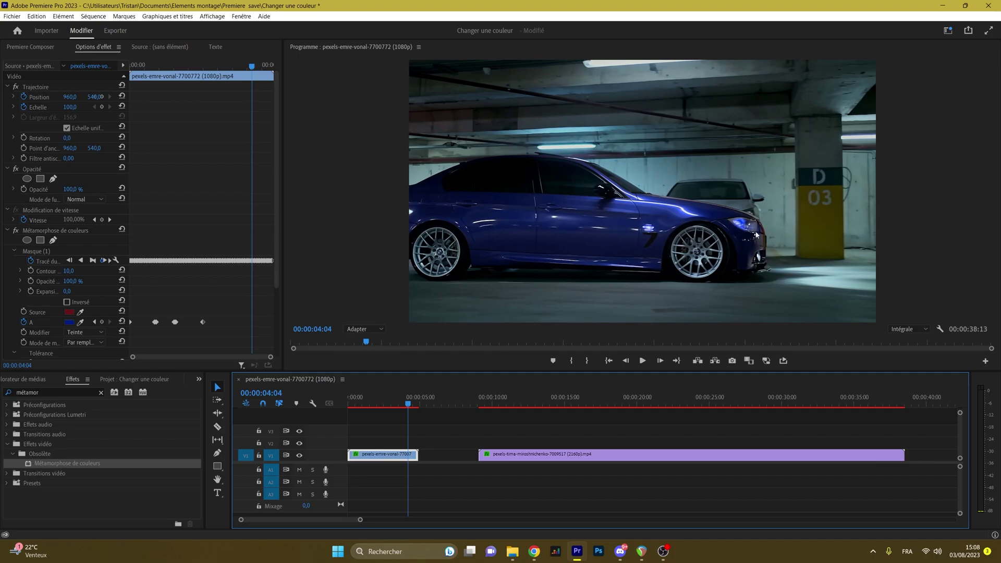
click(376, 329)
click(367, 397)
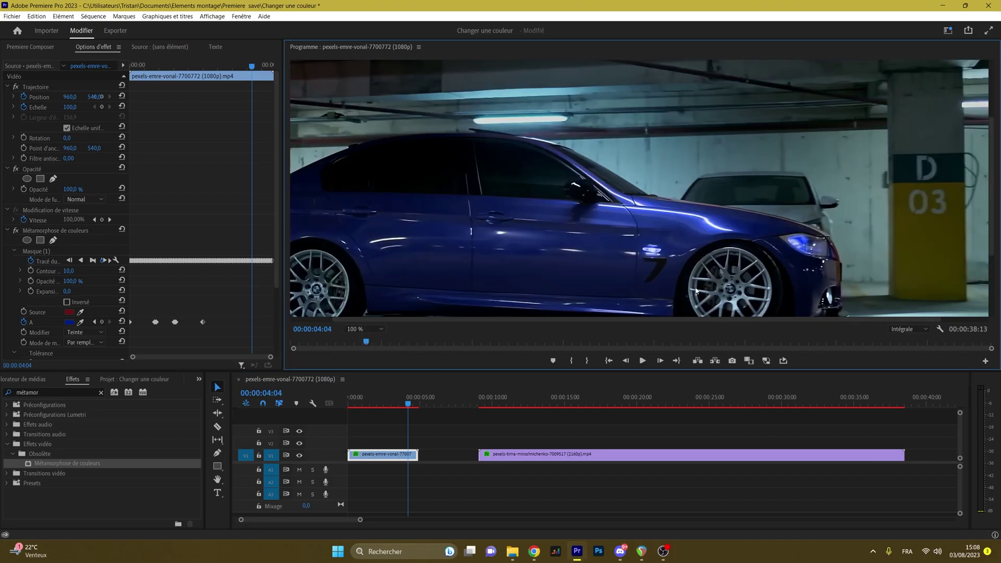
drag(573, 318, 641, 318)
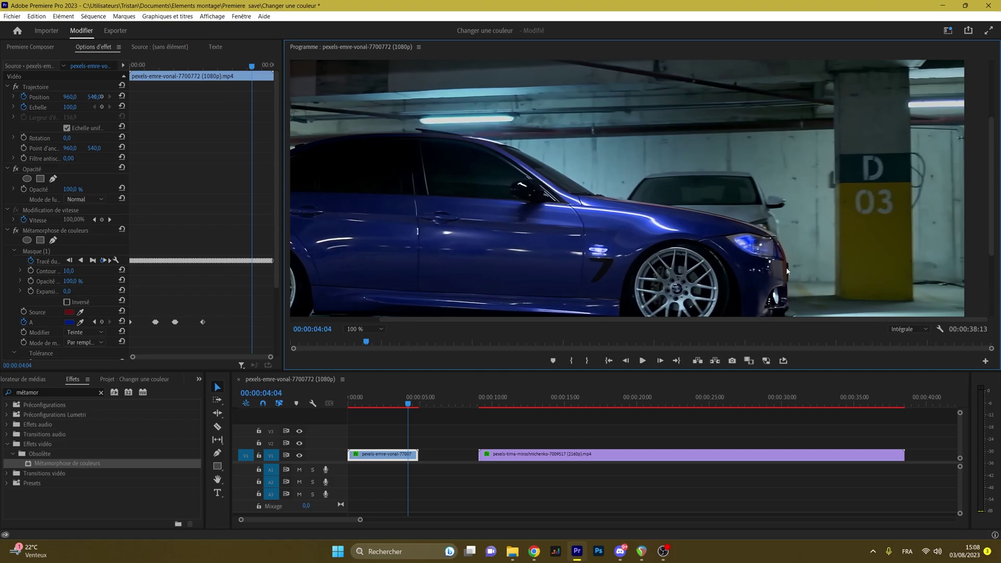
click(54, 253)
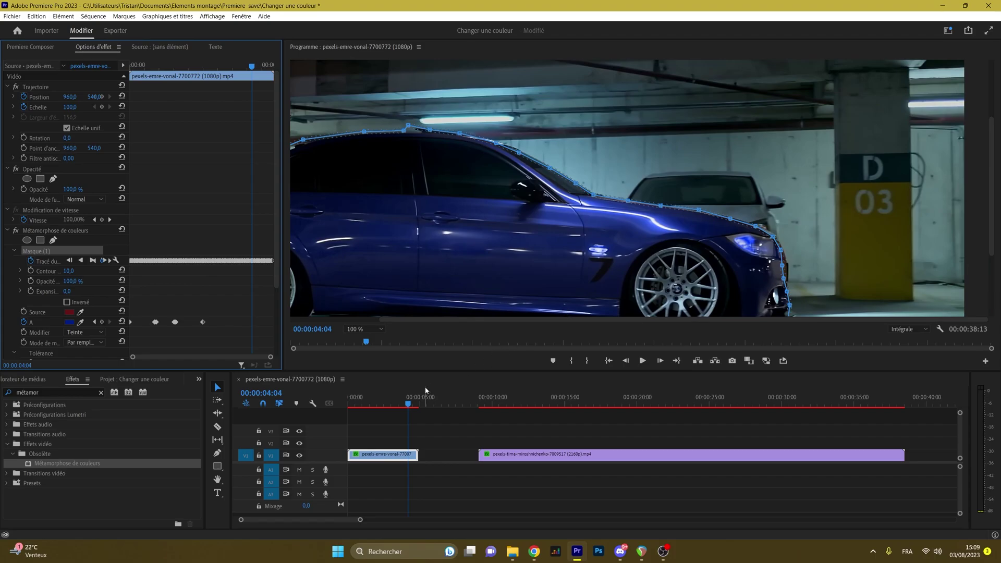
At 00:00:03:00, reshape the mask outline to follow the car's bonnet, headlight and front bumper more closely.
mouse_move(395, 405)
mouse_down()
mouse_move(373, 404)
mouse_move(391, 403)
mouse_up()
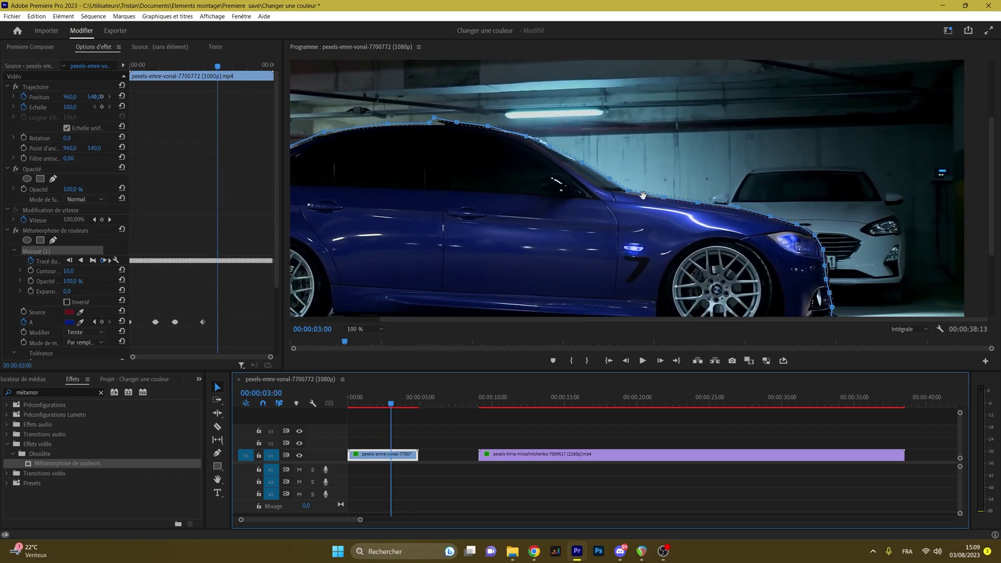
click(373, 329)
click(365, 388)
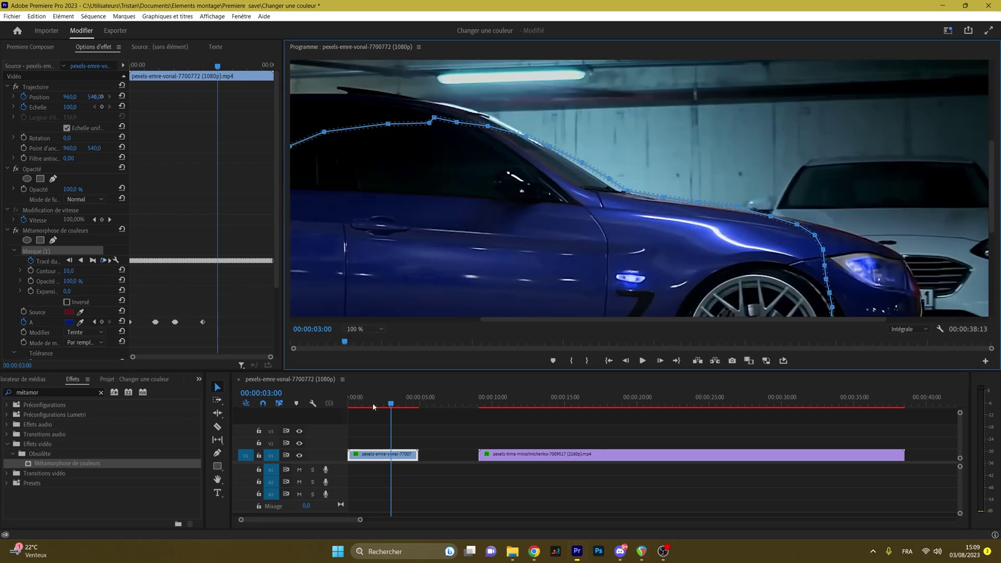
drag(622, 192, 794, 214)
mouse_move(837, 230)
mouse_down()
mouse_move(909, 257)
mouse_move(923, 280)
mouse_up()
scroll(996, 221, down, 5)
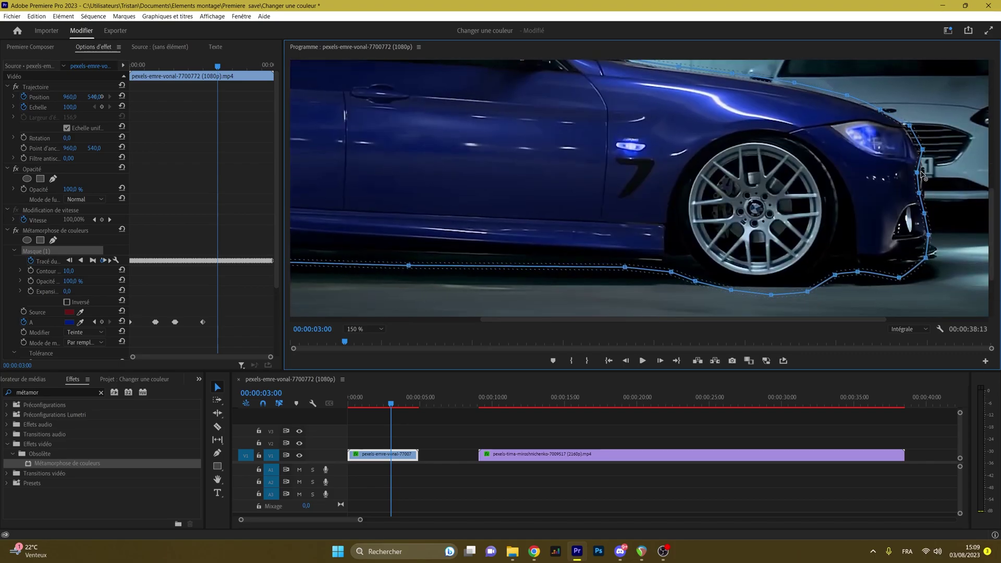
drag(945, 262, 946, 261)
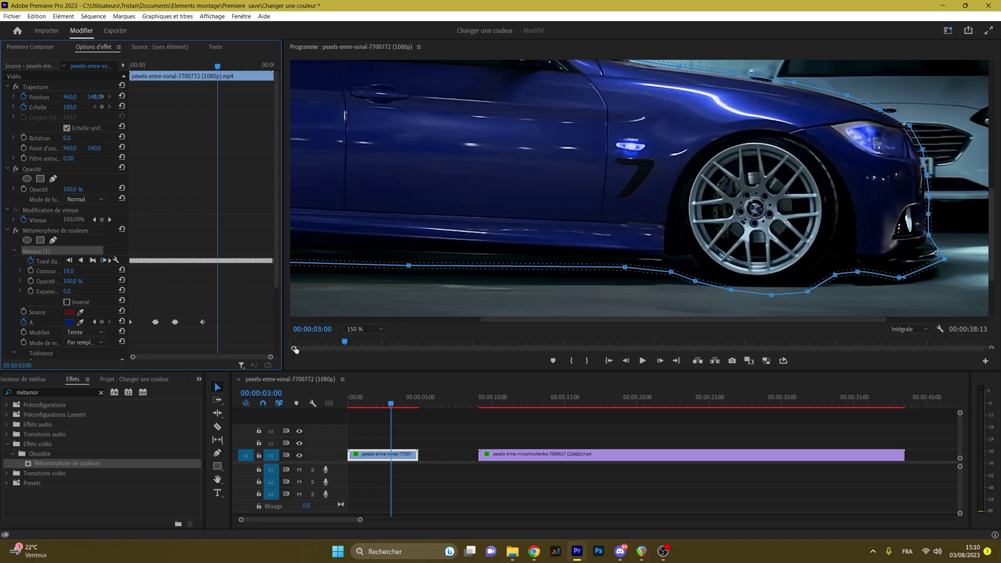
Delete the mask path keyframes after 00:00:03:00 and track the corrected mask forward again from that frame.
drag(270, 357, 241, 357)
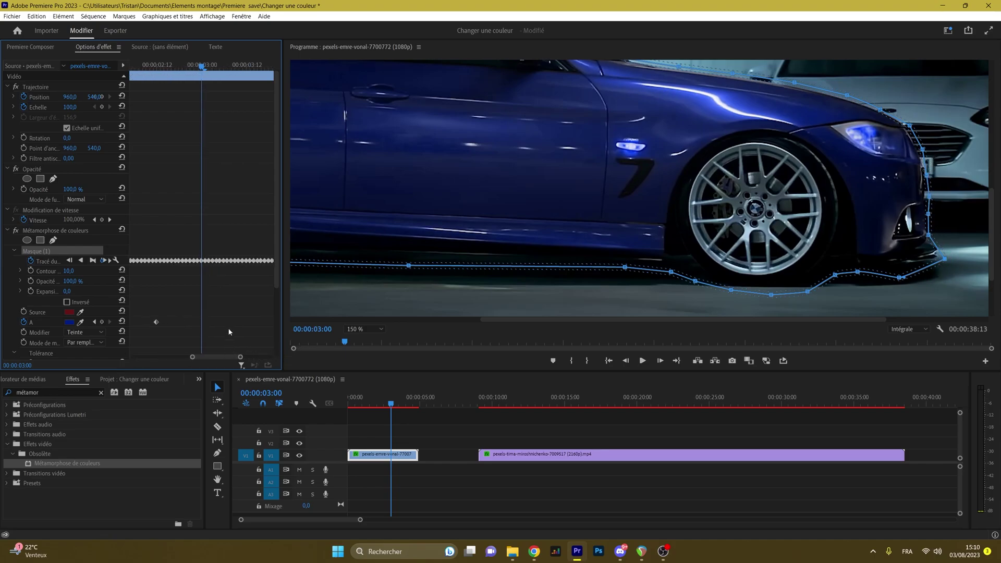
drag(204, 251, 469, 279)
drag(244, 358, 292, 350)
drag(235, 247, 283, 274)
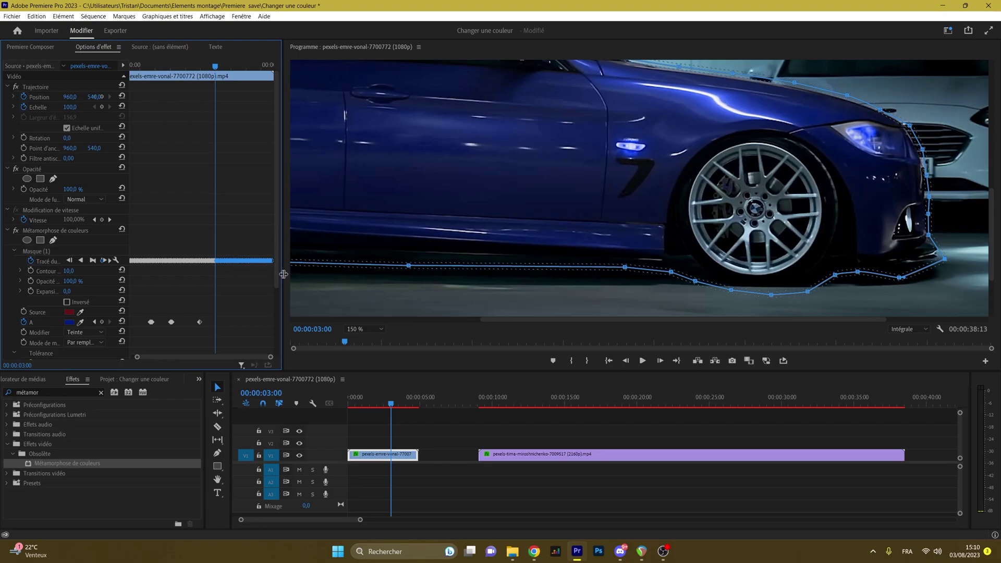
key(Delete)
drag(272, 357, 226, 353)
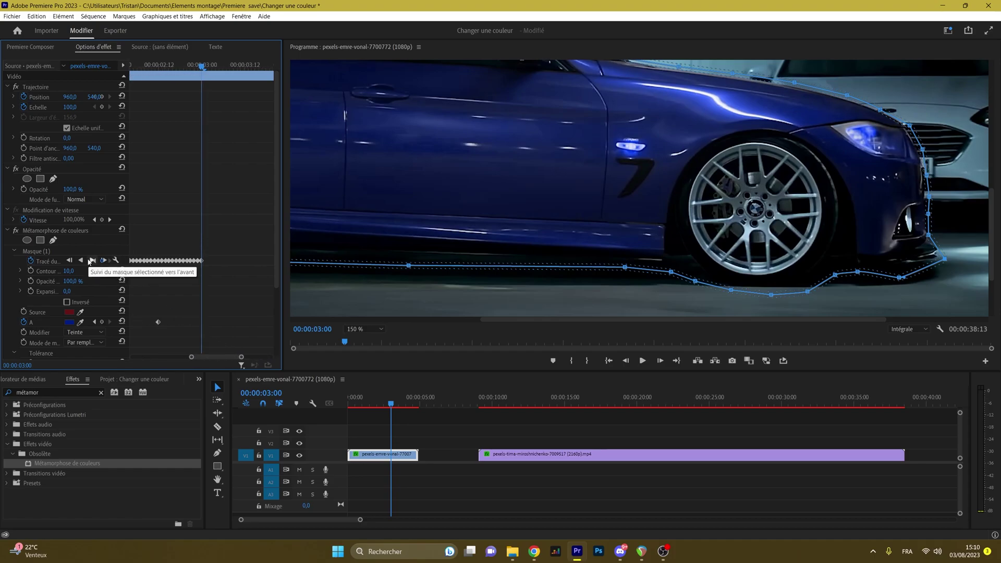
click(90, 261)
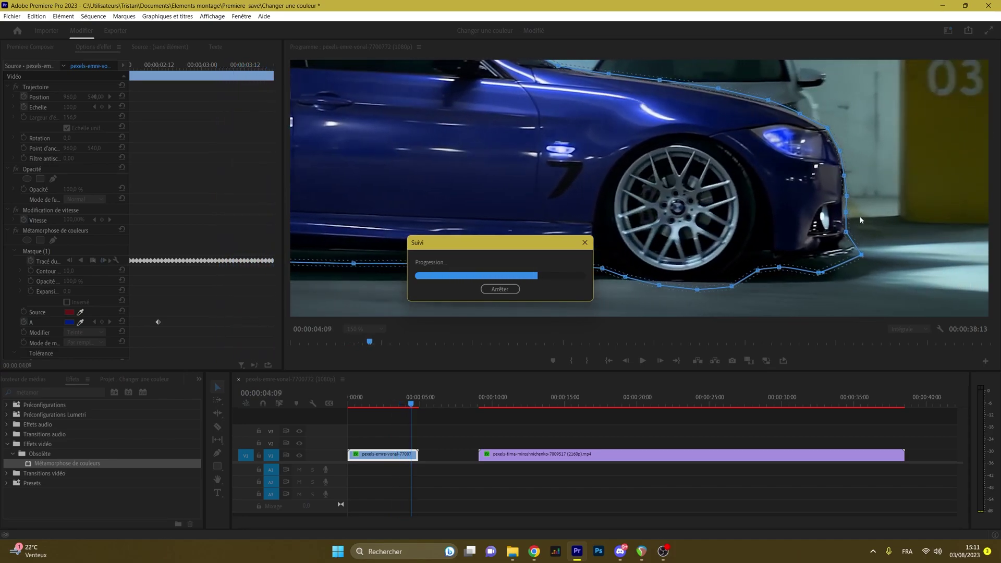
Review the retracked mask's result on the yellow pillar near the end of the car clip, up to 00:00:04:19.
drag(394, 402, 417, 402)
click(533, 310)
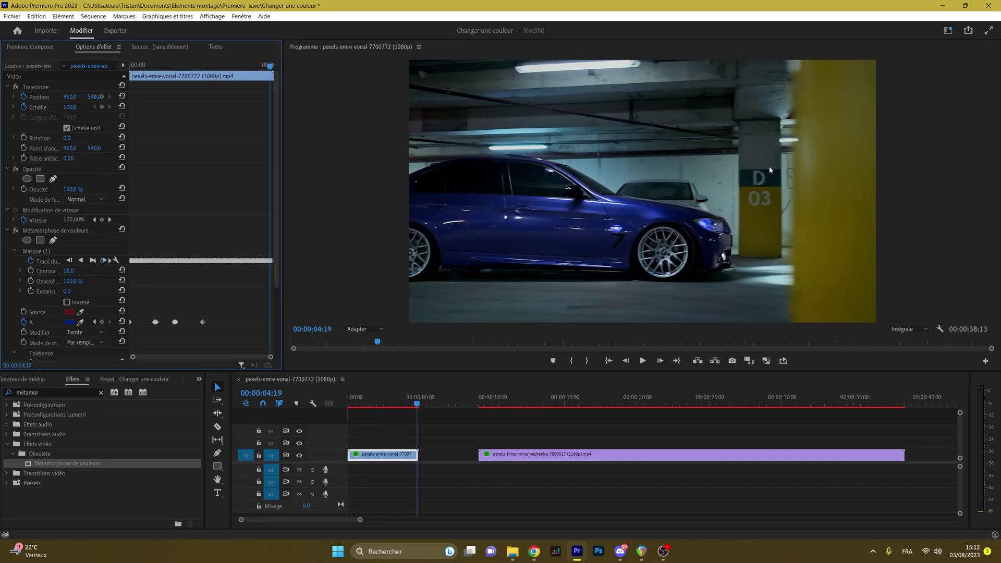
drag(415, 402, 414, 402)
key(j)
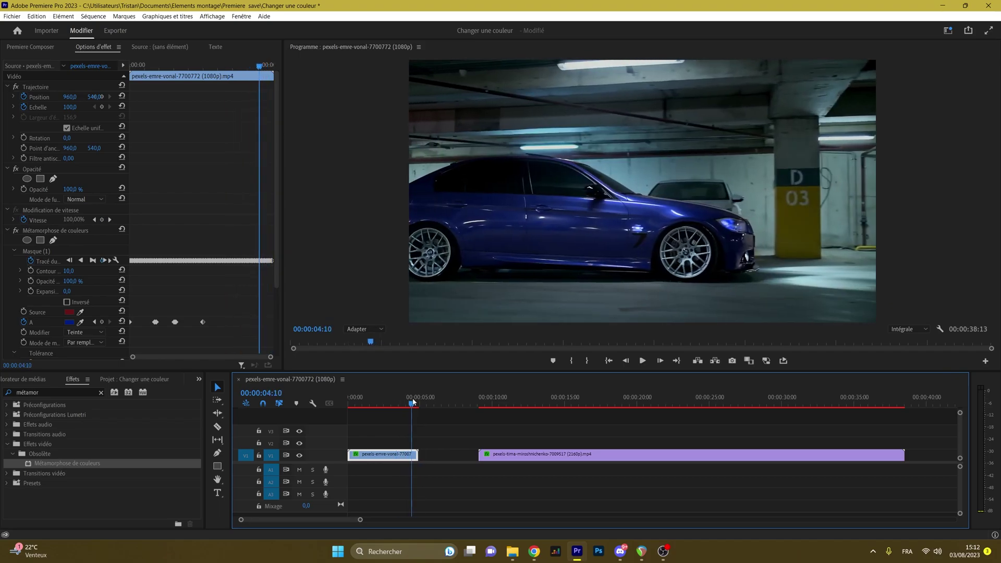
Go to 00:00:12:01 and apply Métamorphose de couleurs to the clip of the woman in yellow trousers.
drag(405, 402, 499, 400)
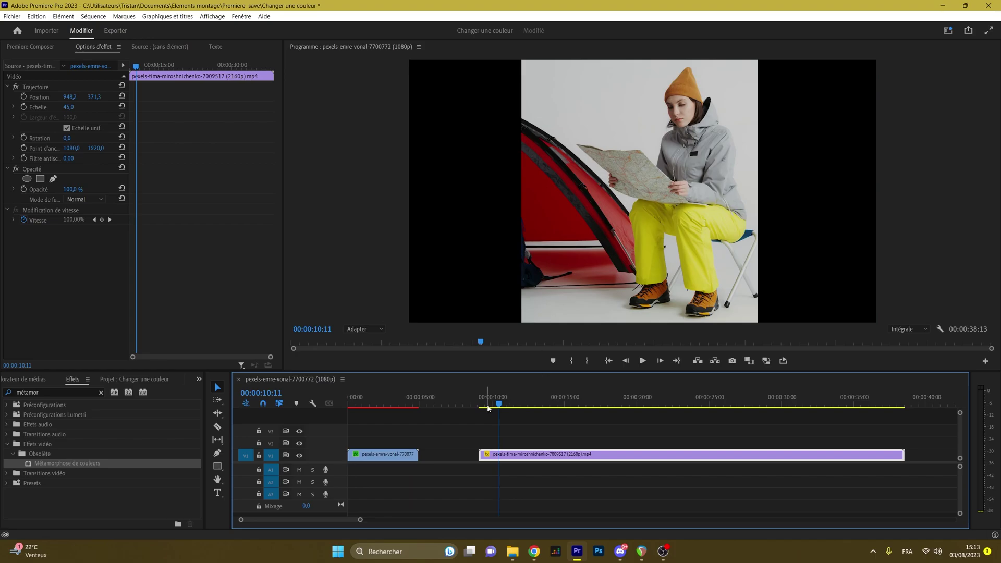
mouse_move(506, 400)
mouse_down()
mouse_move(736, 405)
mouse_move(522, 406)
mouse_up()
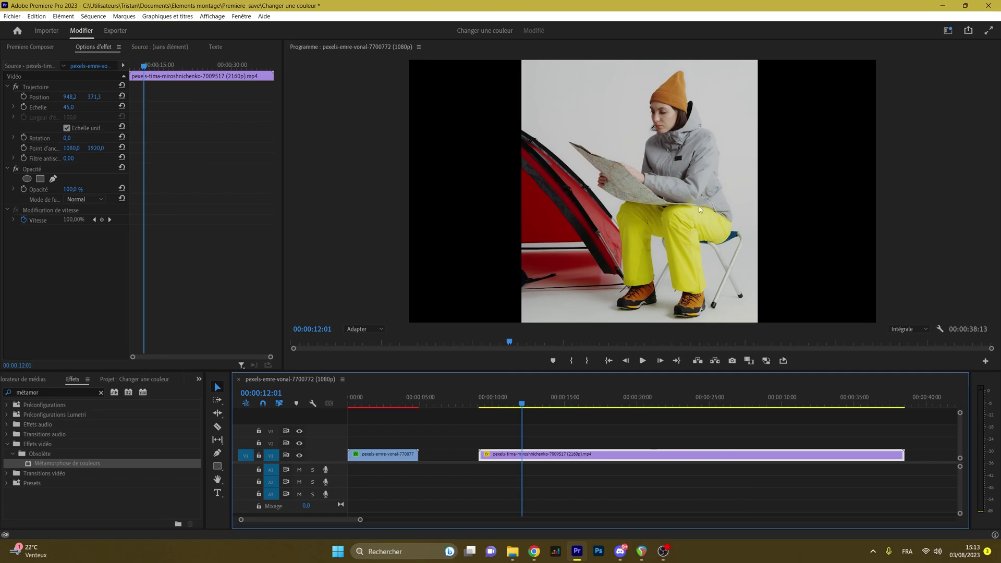
click(554, 424)
click(485, 454)
click(101, 488)
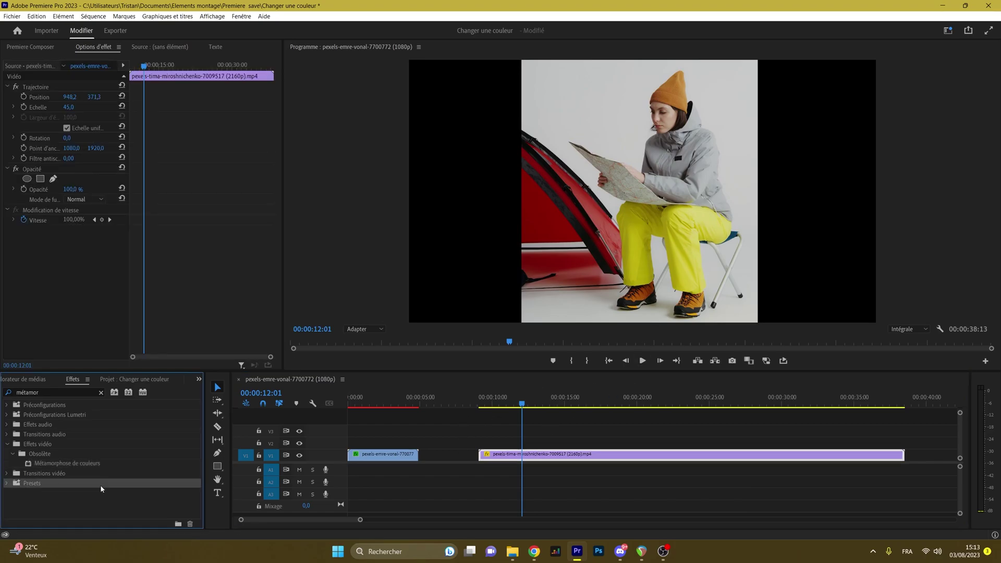
drag(89, 463, 573, 459)
Sample the yellow trousers as the source colour and the boot's orange-brown as colour A, and play the result.
click(81, 252)
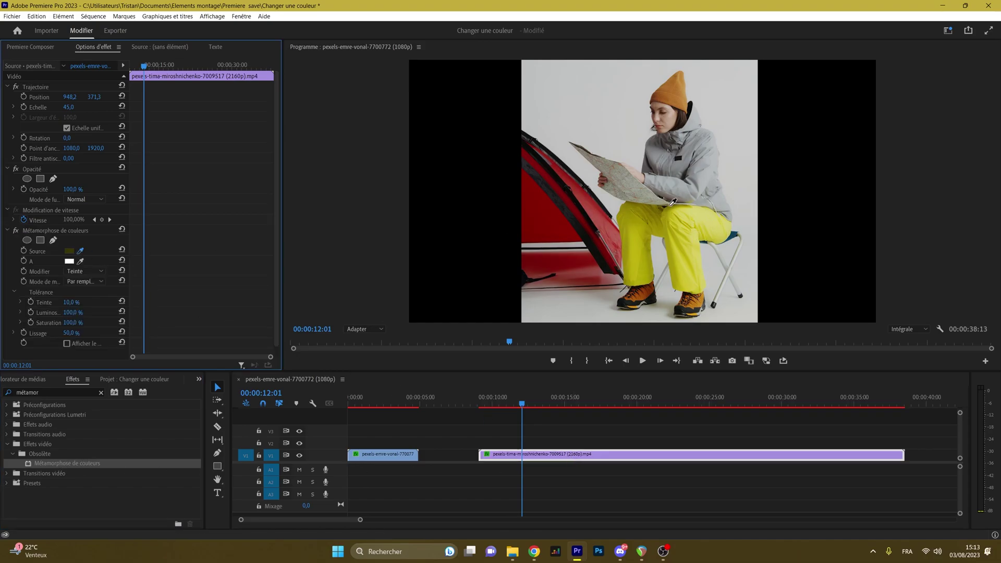
click(691, 248)
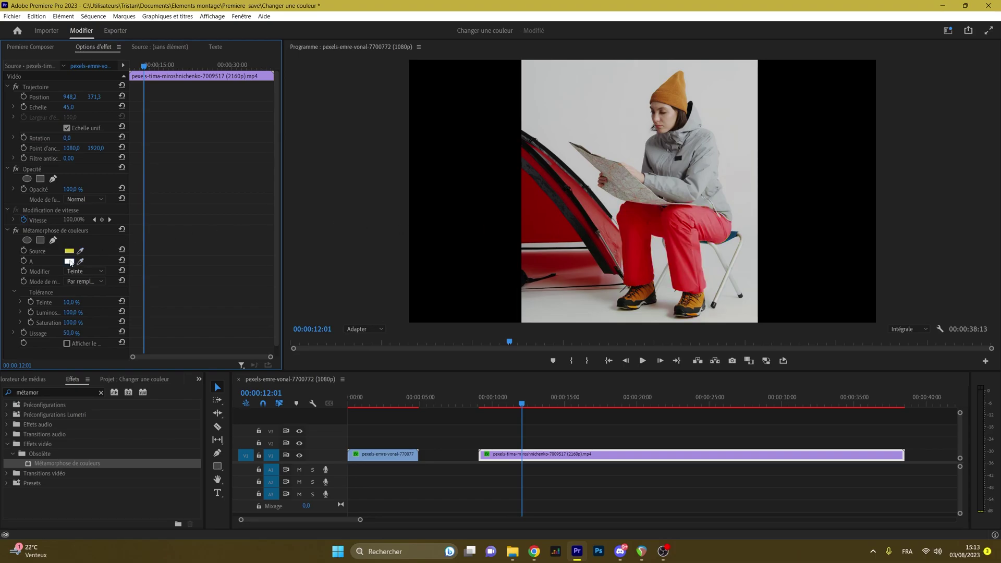
drag(82, 264, 691, 293)
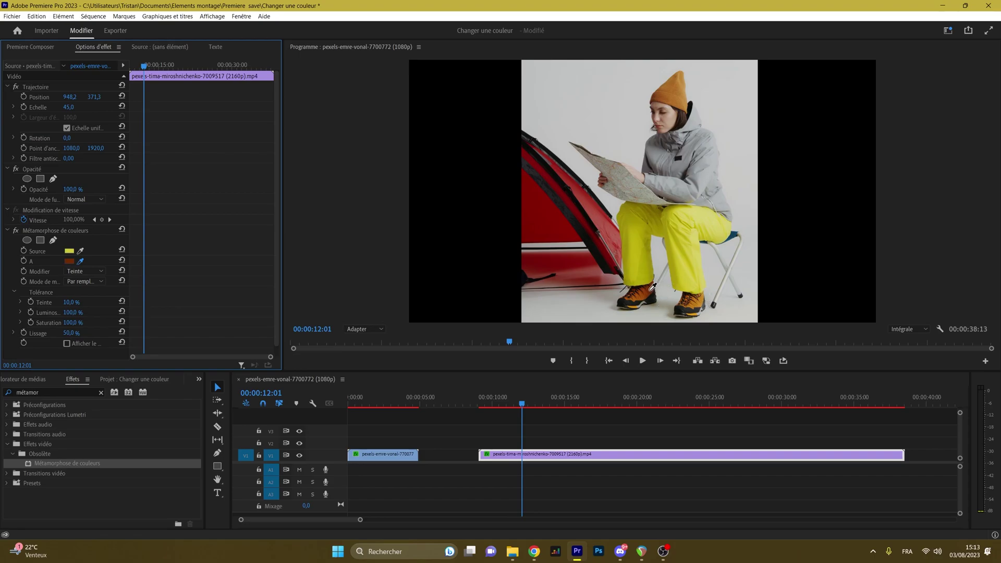
drag(652, 286, 652, 284)
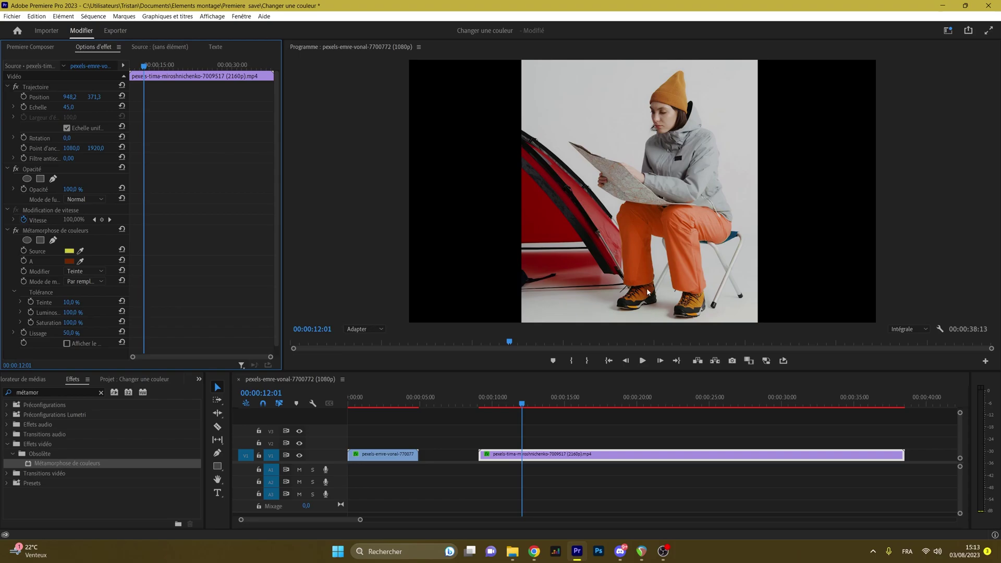
key(space)
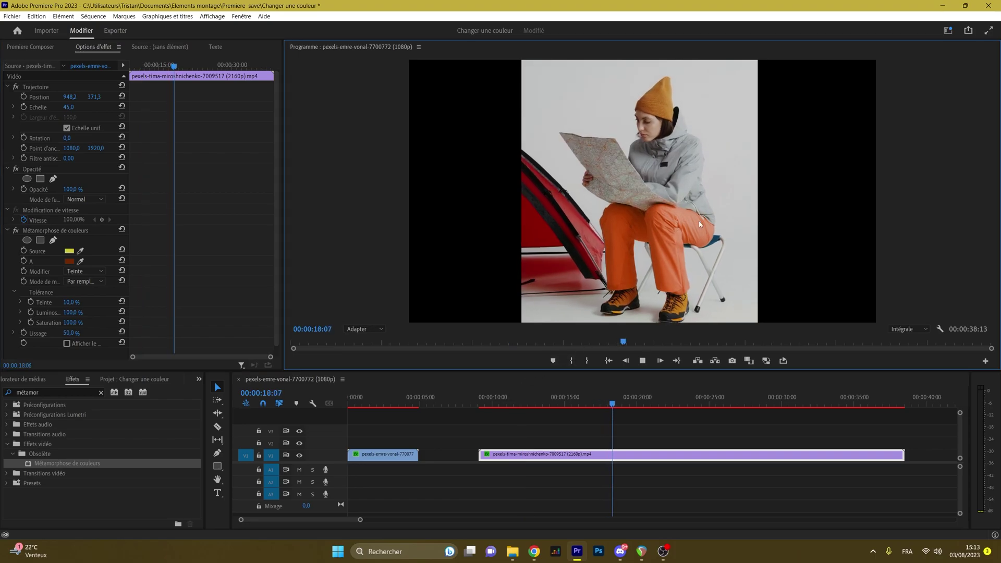